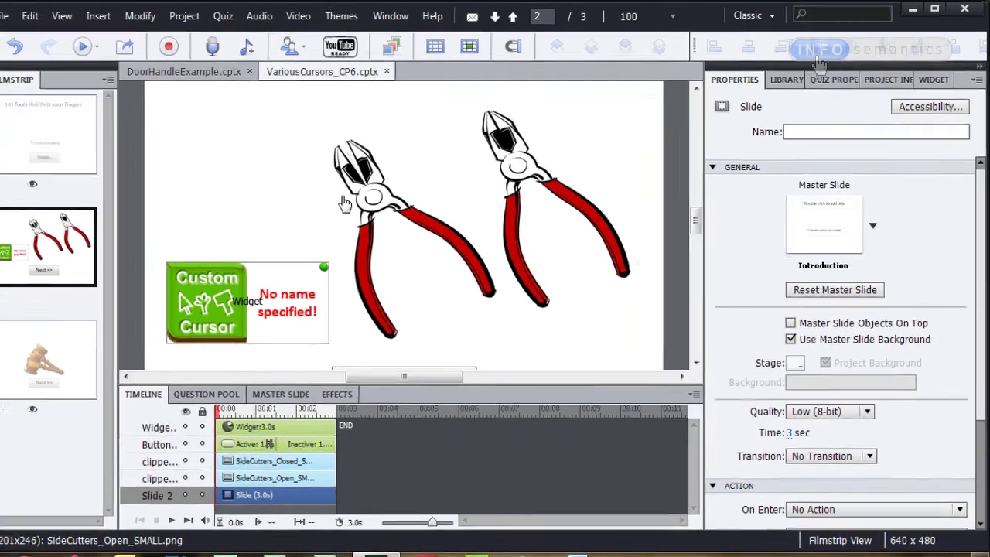
# Step: Check the names of both clippers images, and set the Custom Cursor widget's up cursor to the slide object clippers_up
pyautogui.click(422, 182)
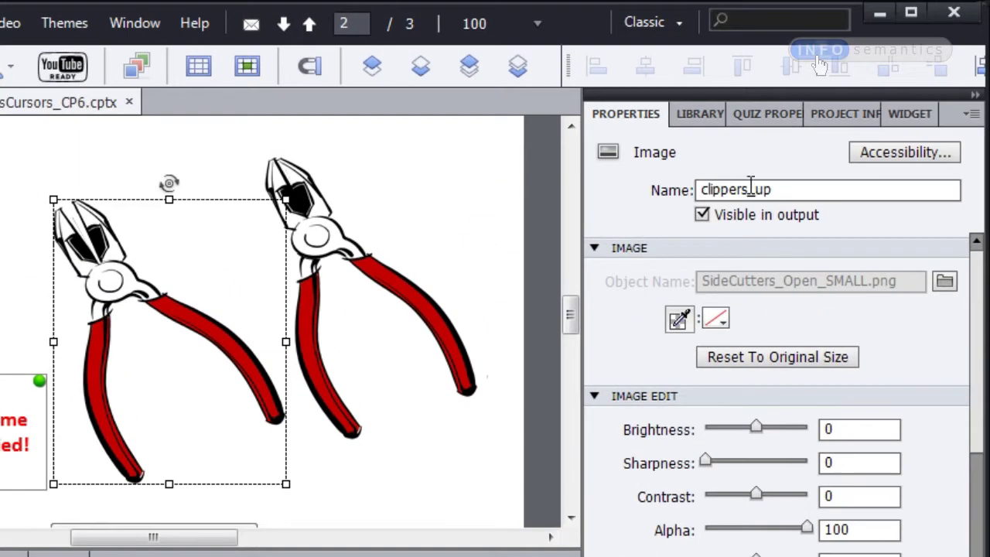
pyautogui.click(345, 245)
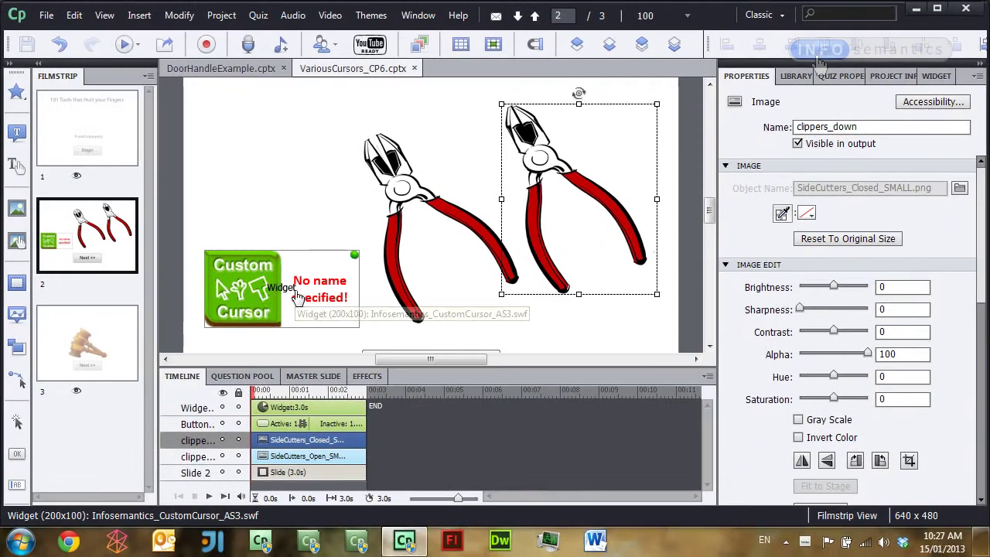
pyautogui.click(298, 299)
pyautogui.doubleClick(297, 298)
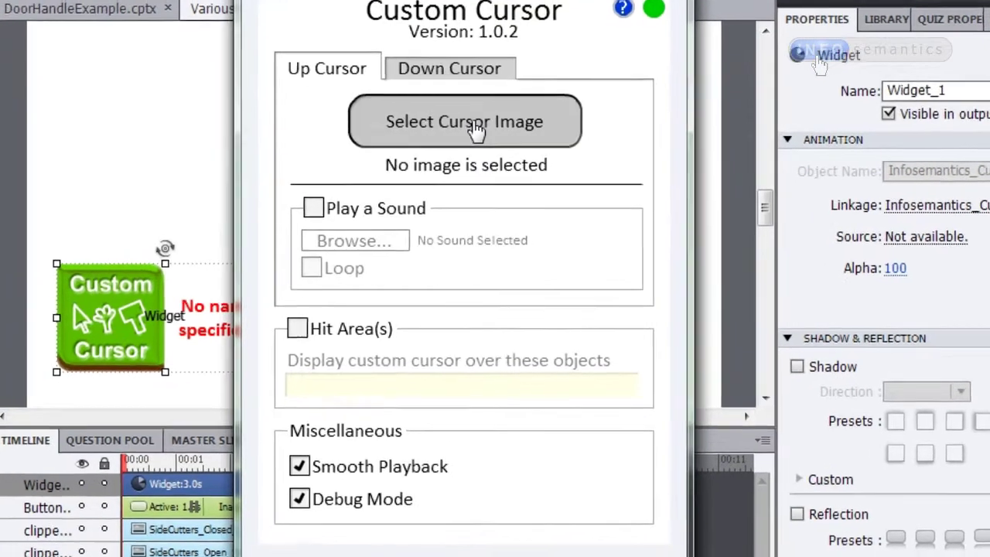
pyautogui.click(483, 131)
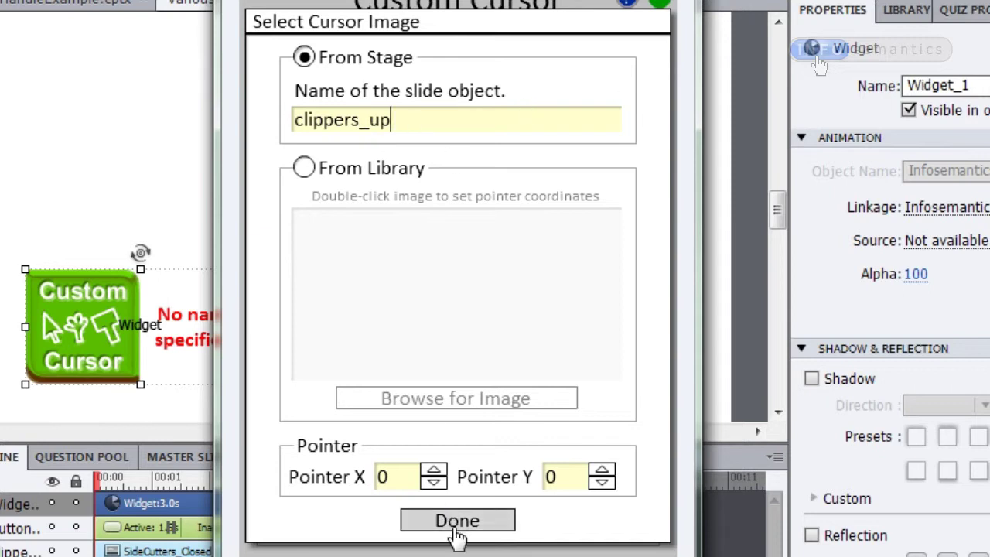
pyautogui.click(458, 527)
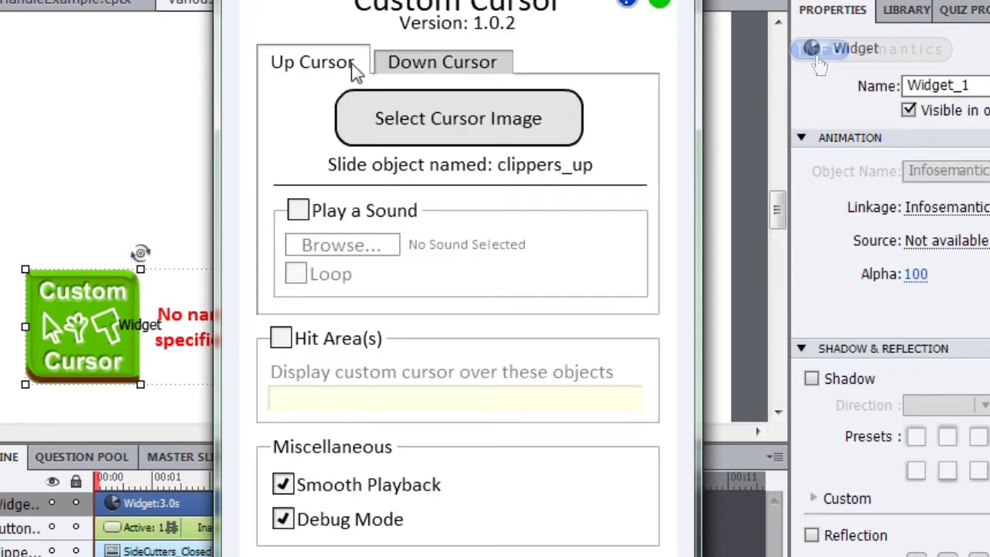
# Step: Set the widget's down cursor image to the slide object clippers_down and apply the widget properties
pyautogui.click(460, 77)
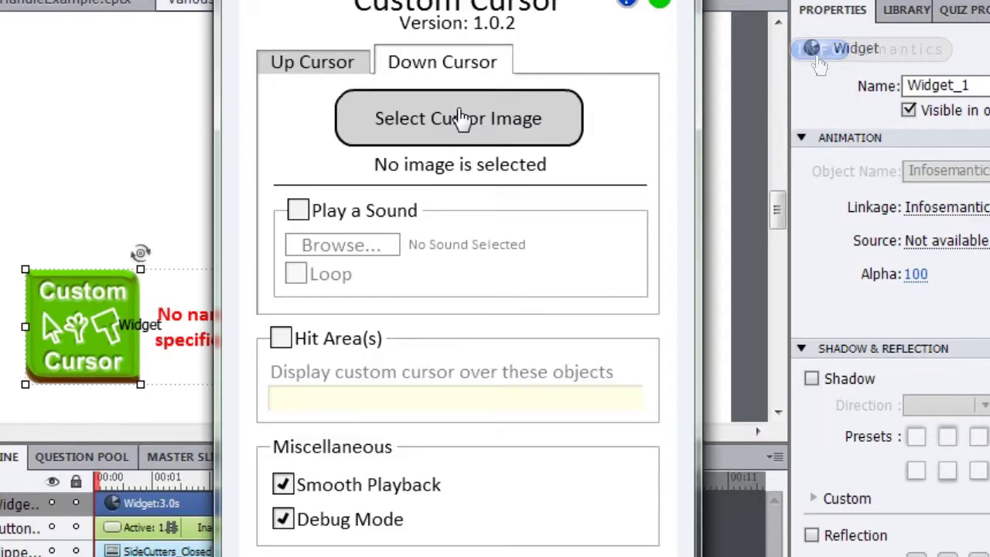
pyautogui.click(462, 120)
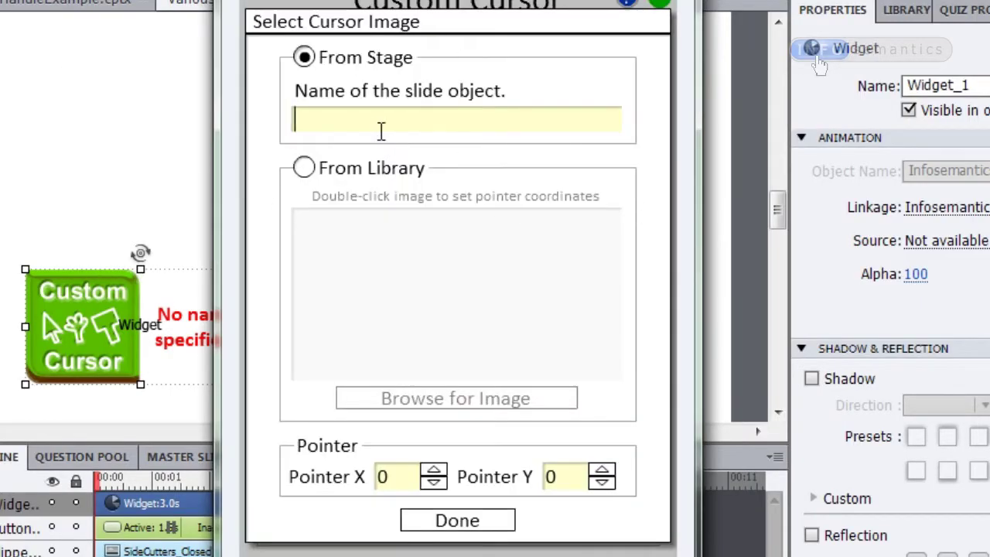
pyautogui.write('clippers_down')
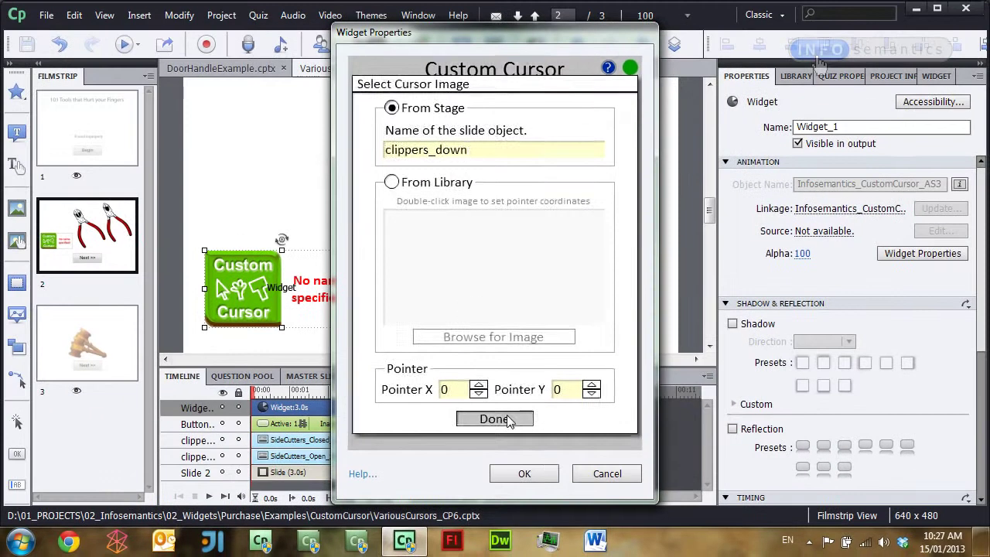
pyautogui.click(508, 418)
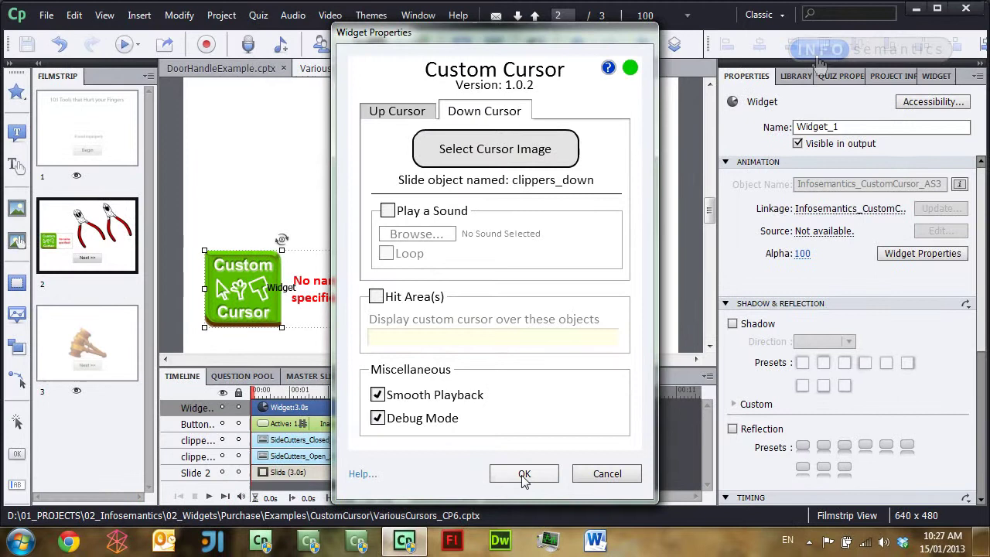
pyautogui.click(524, 473)
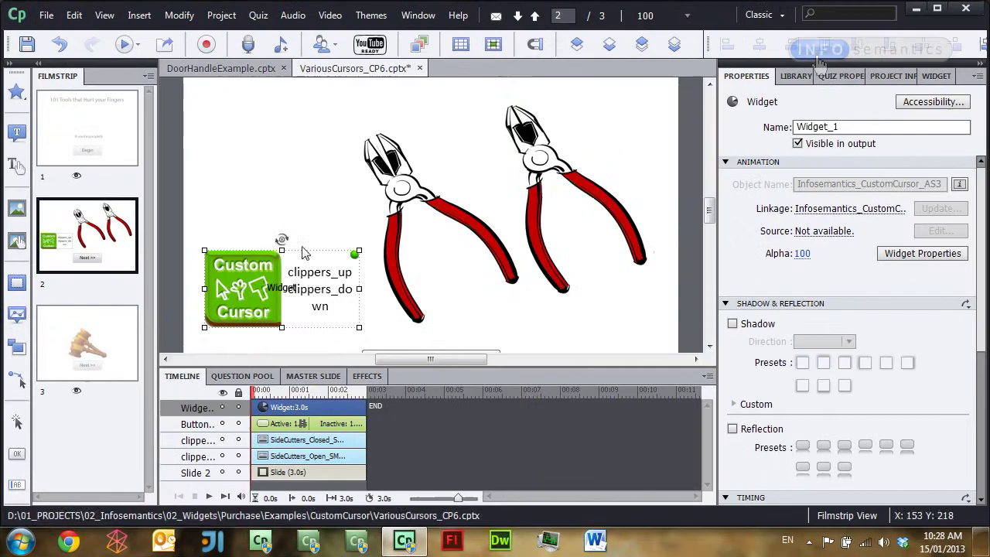
# Step: Set the pointer coordinates of the clippers widget's up cursor to X 28 and Y 32
pyautogui.doubleClick(314, 288)
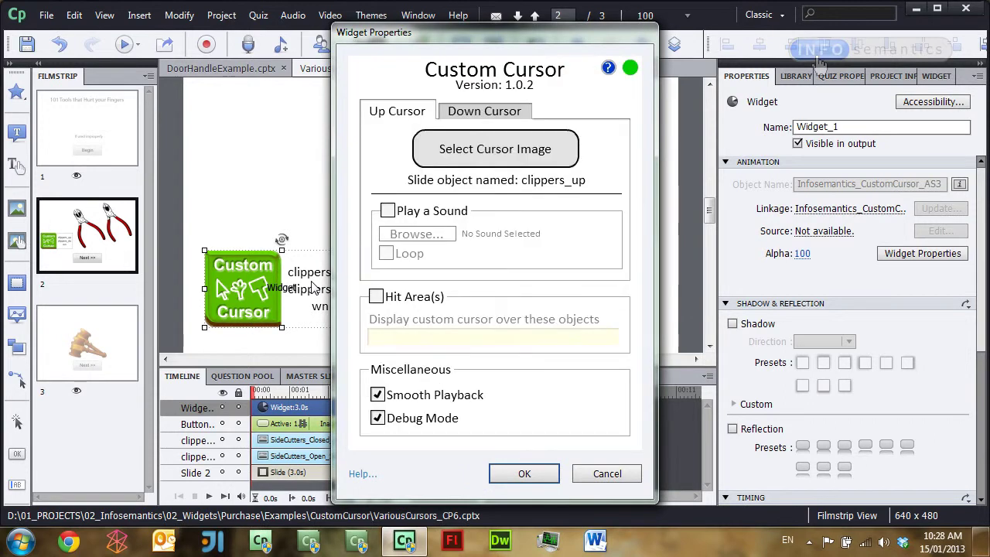
pyautogui.click(495, 148)
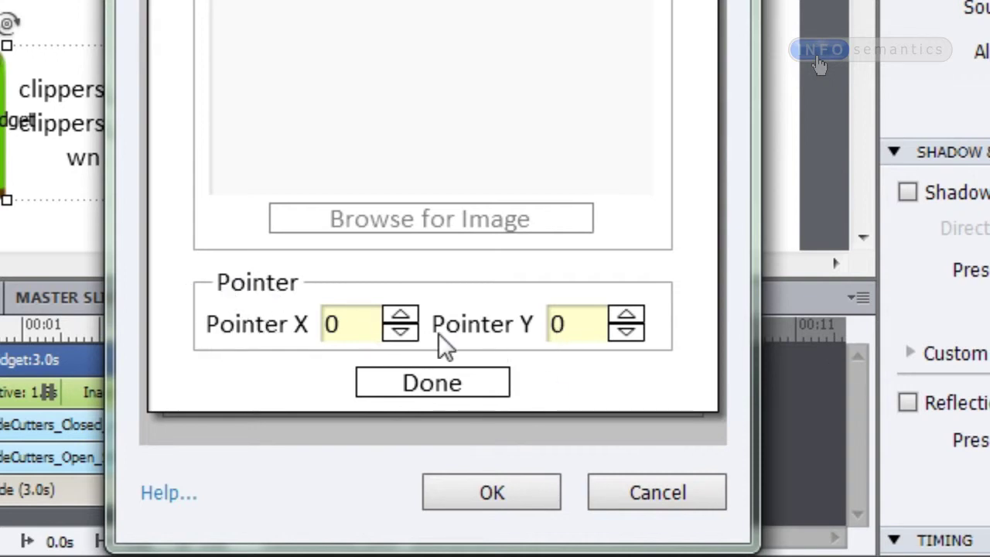
pyautogui.doubleClick(352, 332)
pyautogui.write('28')
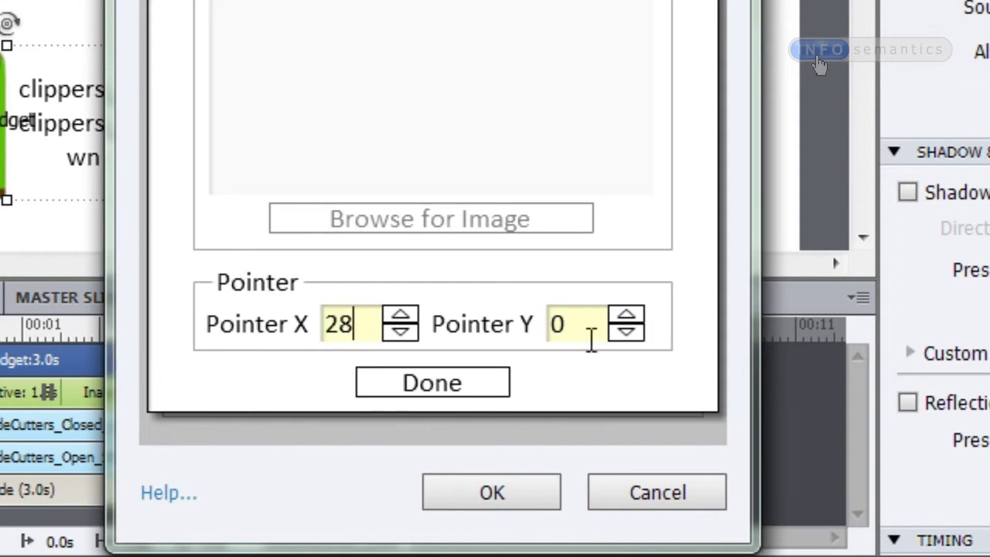
pyautogui.press('Tab')
pyautogui.write('32')
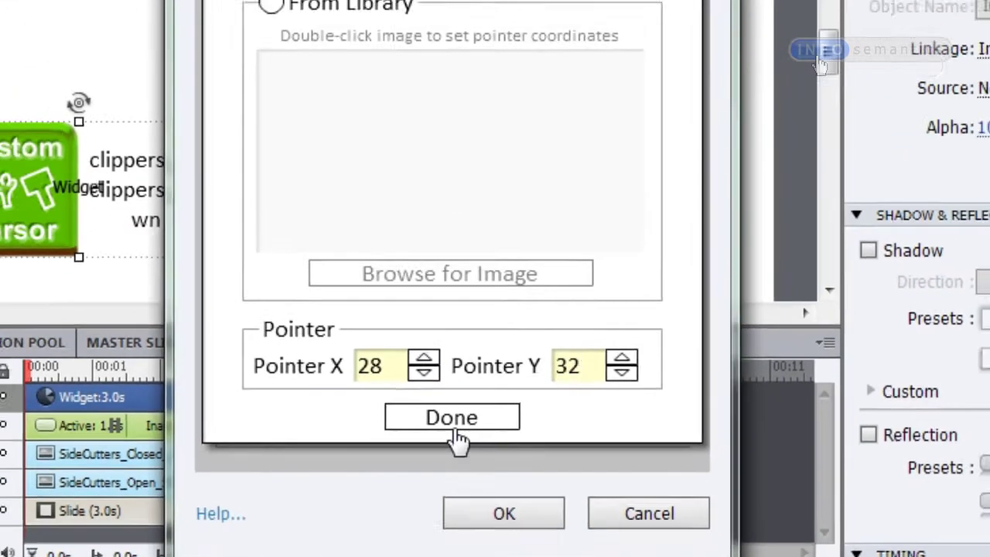
pyautogui.click(452, 387)
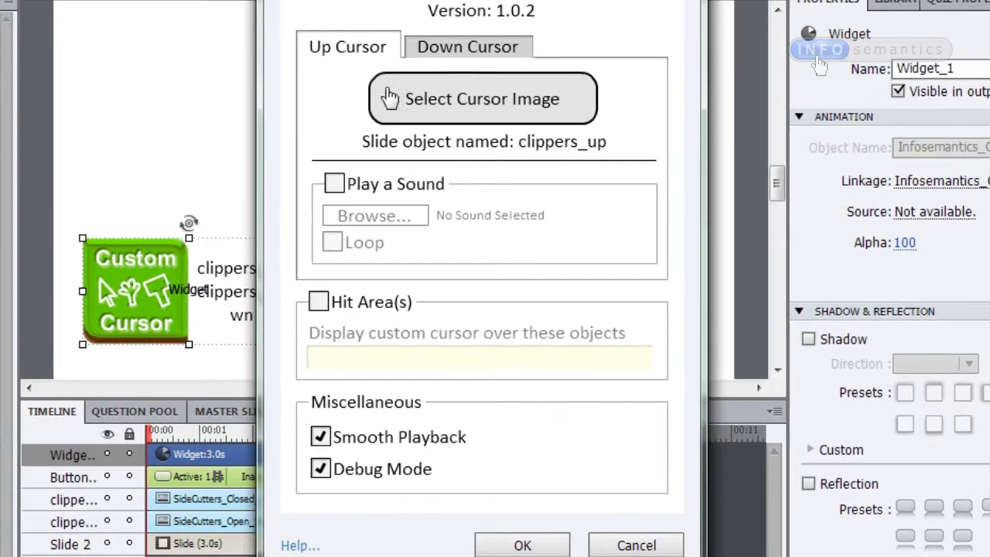
# Step: Set the down cursor's pointer coordinates to X 28 and Y 32, and preview the clippers project
pyautogui.click(467, 46)
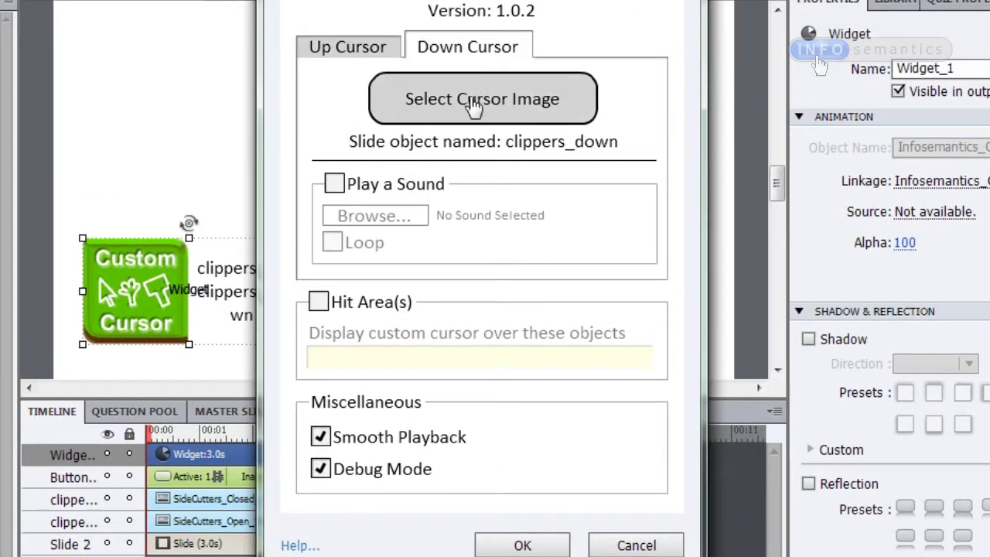
pyautogui.click(483, 101)
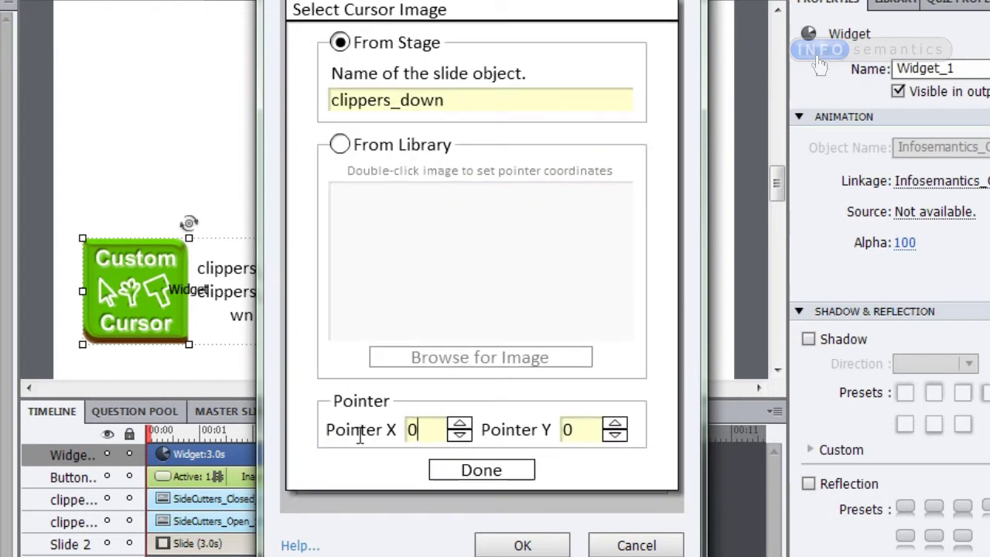
pyautogui.write('28')
pyautogui.write('32')
pyautogui.click(482, 473)
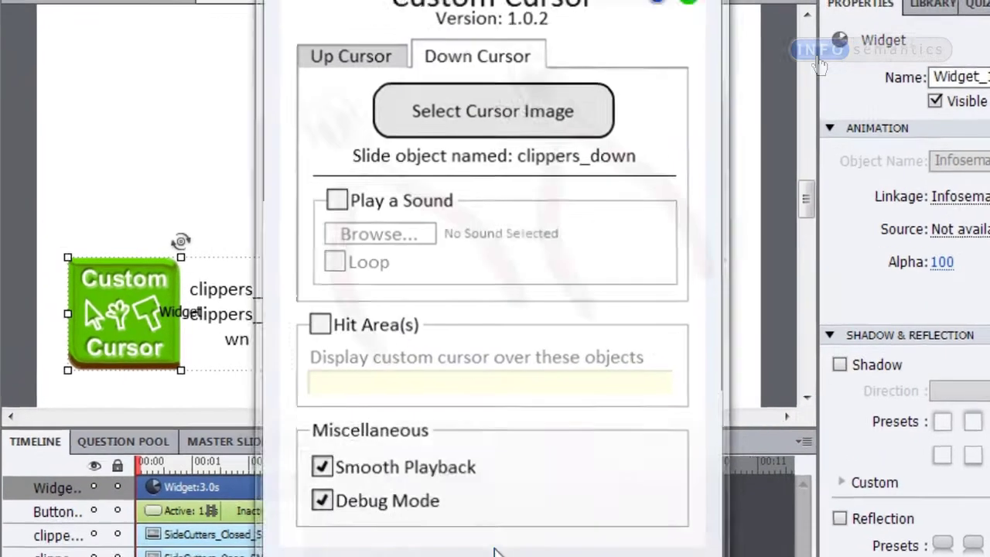
pyautogui.click(508, 541)
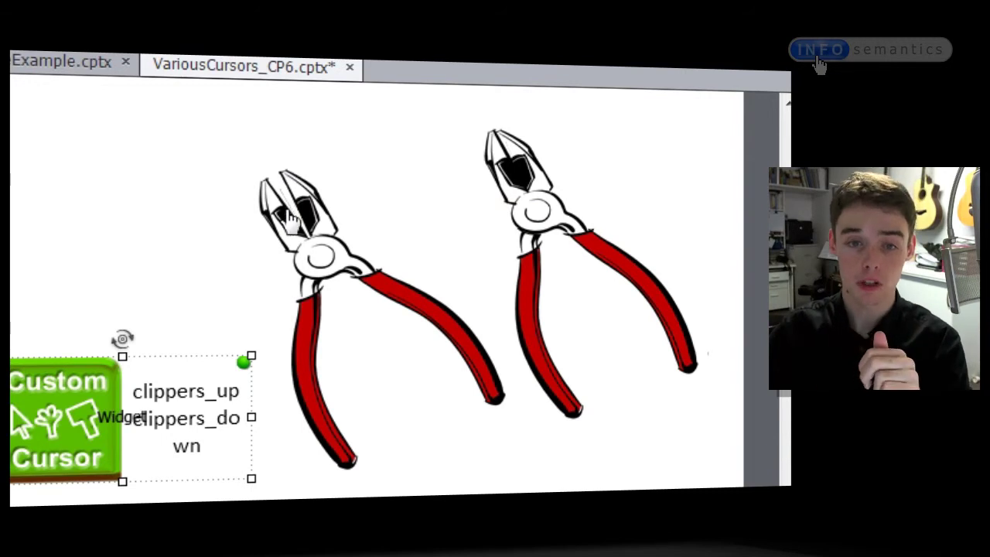
pyautogui.press('F12')
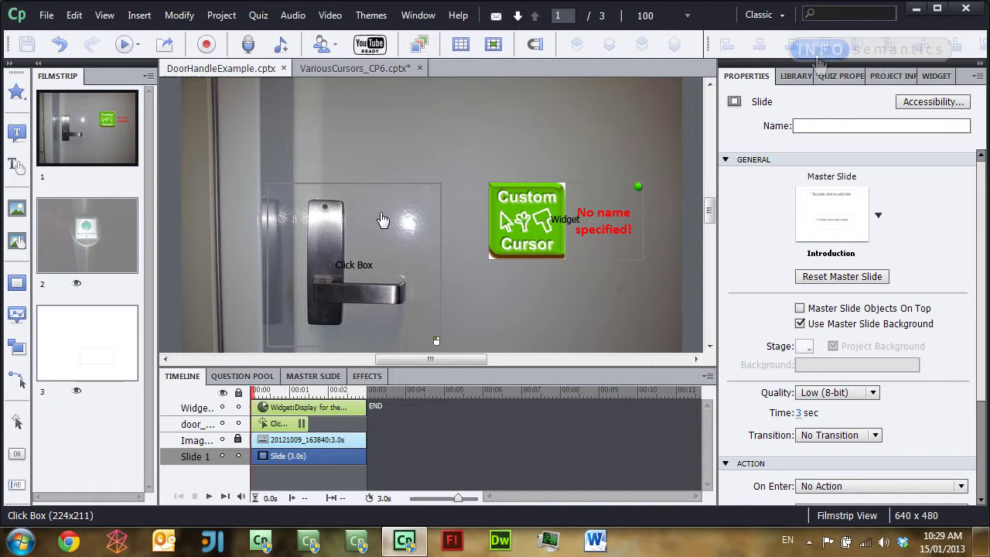
# Step: In DoorHandleExample.cptx, set the Custom Cursor widget's up cursor to the library image OpenHand.png with pointer X 95 and Y 69
pyautogui.doubleClick(530, 237)
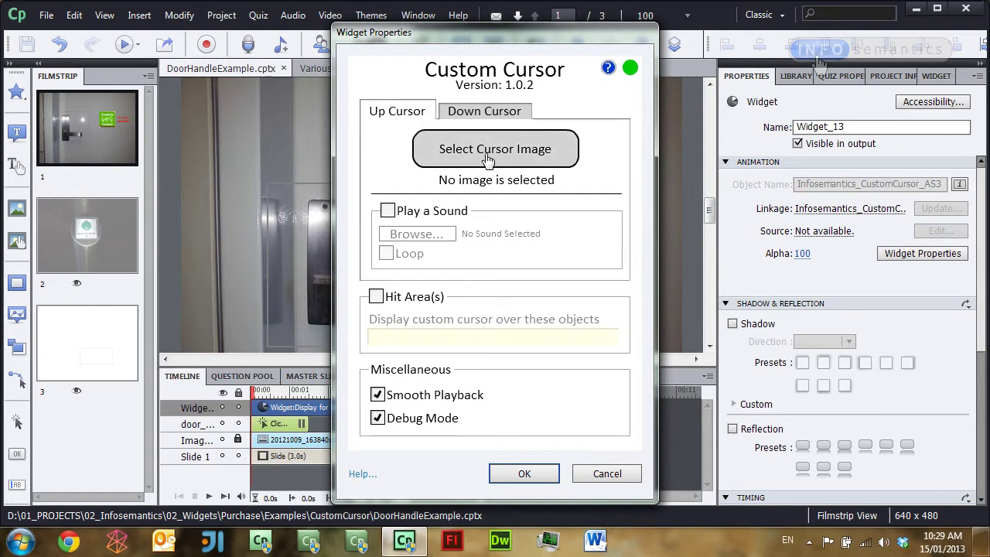
pyautogui.click(488, 158)
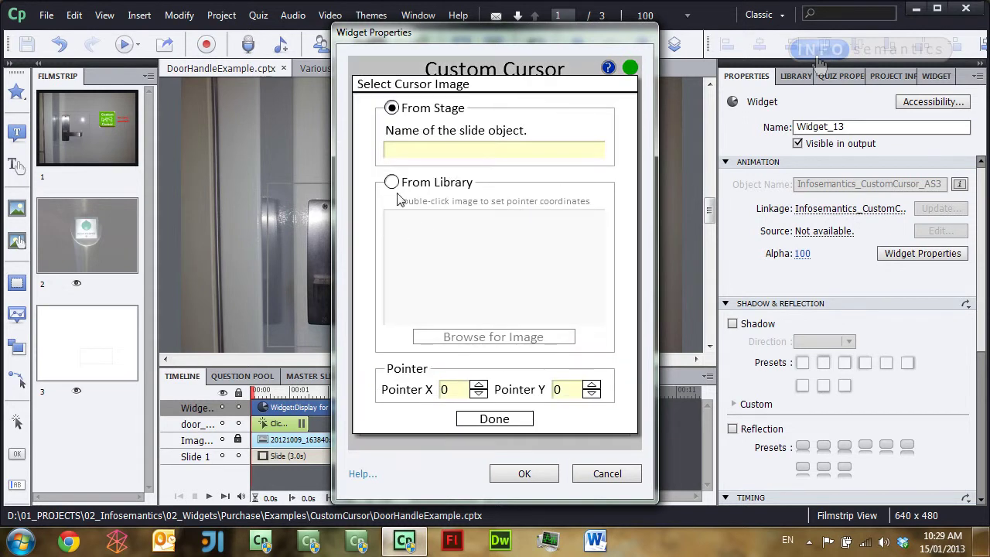
pyautogui.click(459, 182)
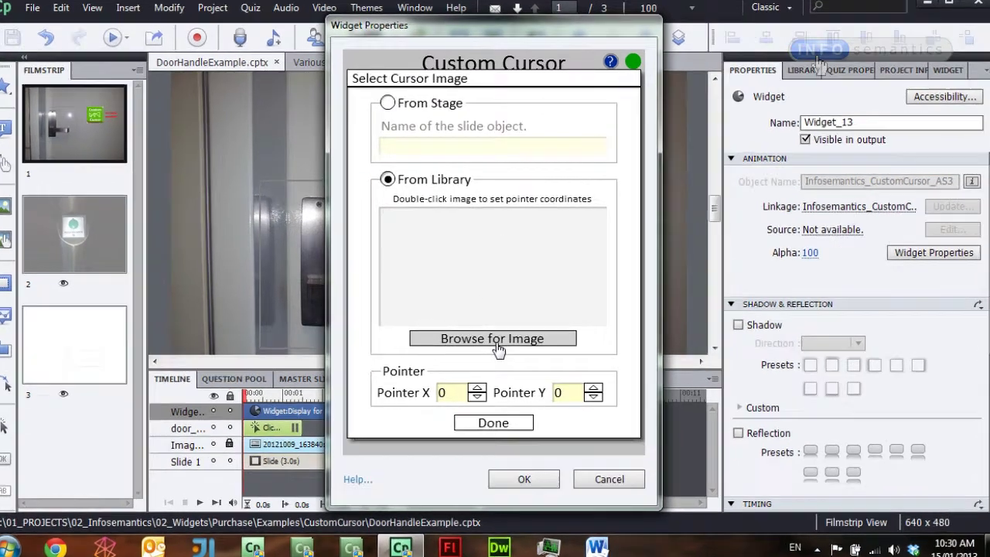
pyautogui.click(498, 345)
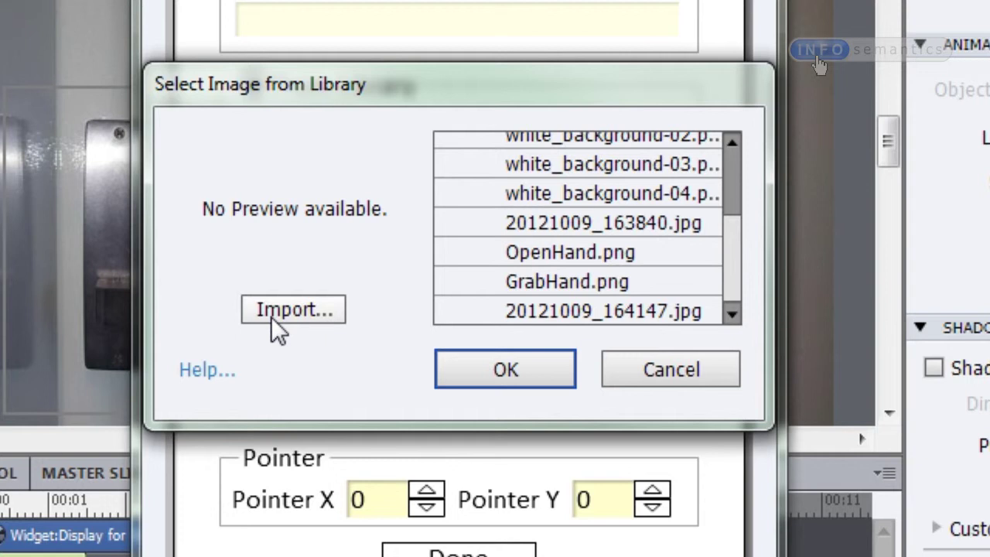
pyautogui.click(575, 253)
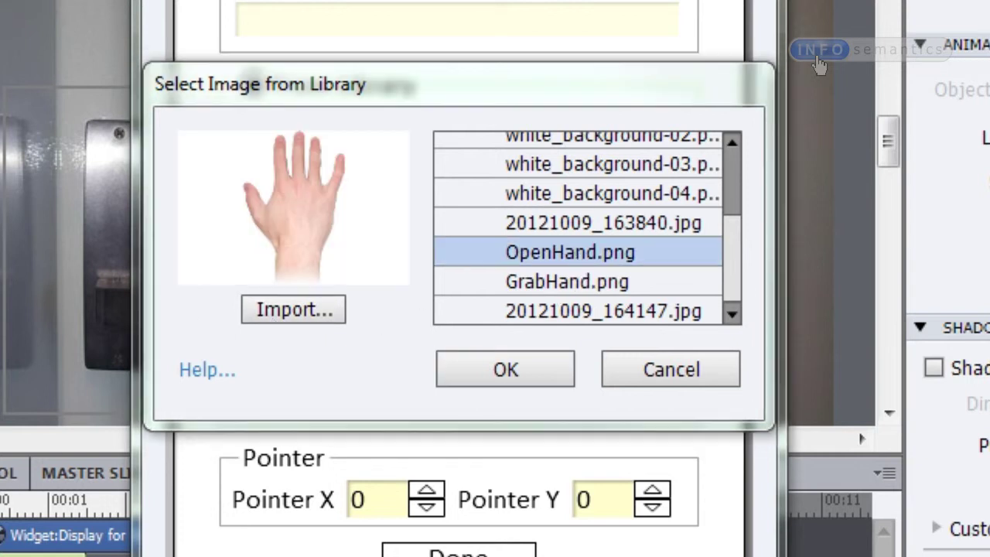
pyautogui.click(530, 367)
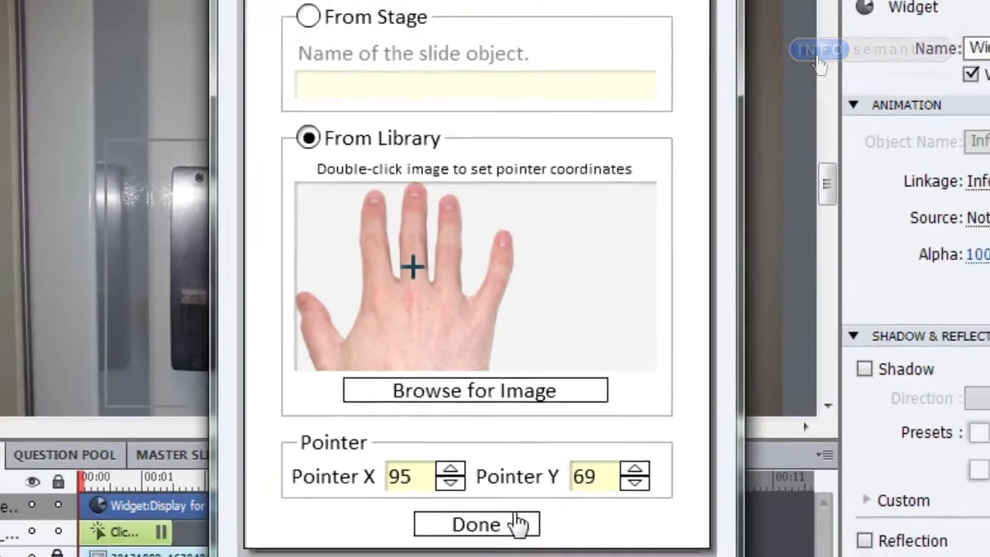
pyautogui.click(495, 550)
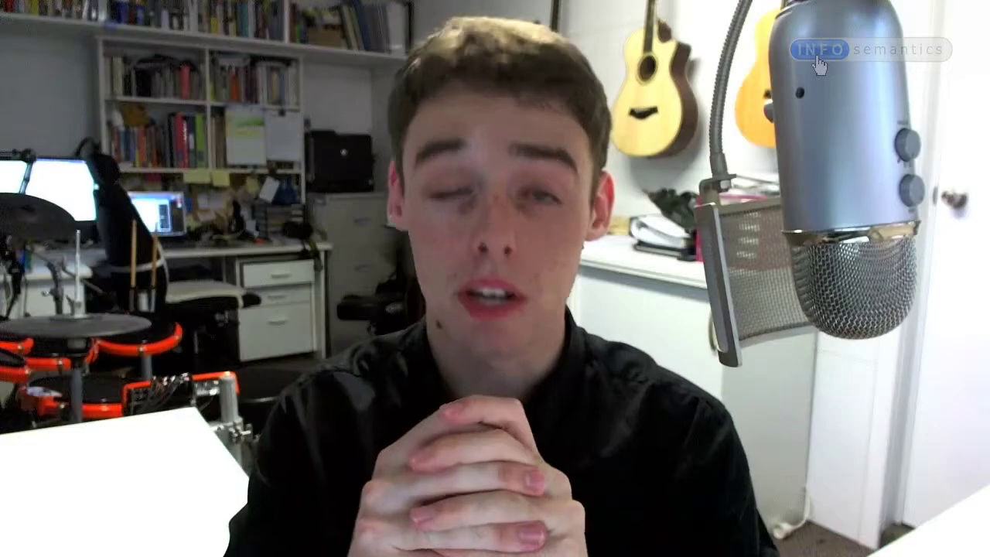
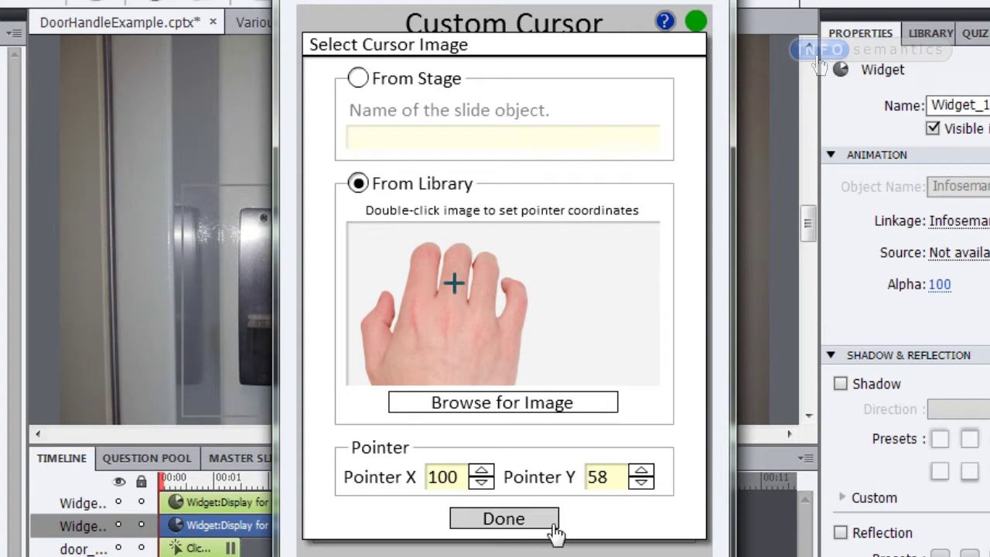
# Step: Accept GrabHand.png with pointer X 100 and Y 58 as down cursor, and restrict the custom cursor to the door_hit hit area
pyautogui.click(503, 518)
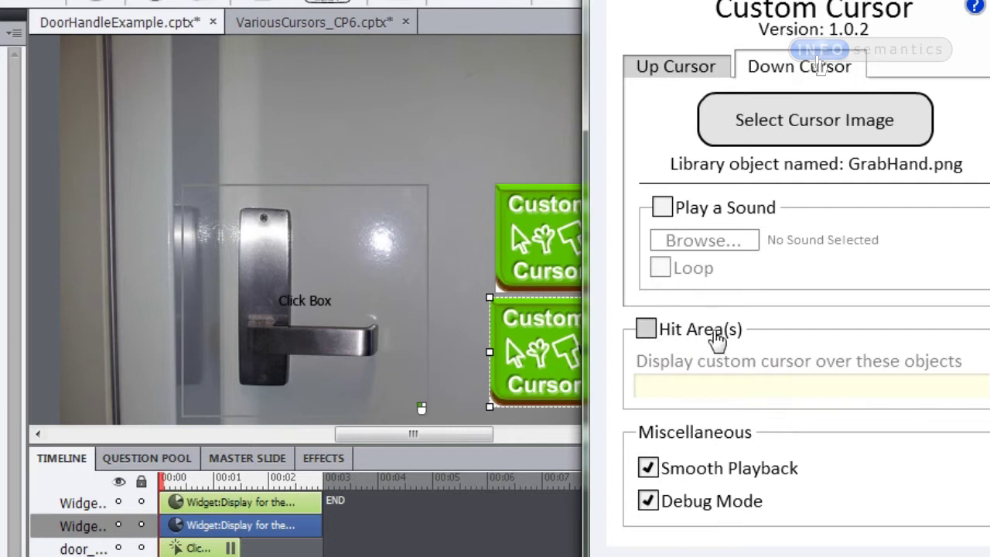
pyautogui.click(678, 329)
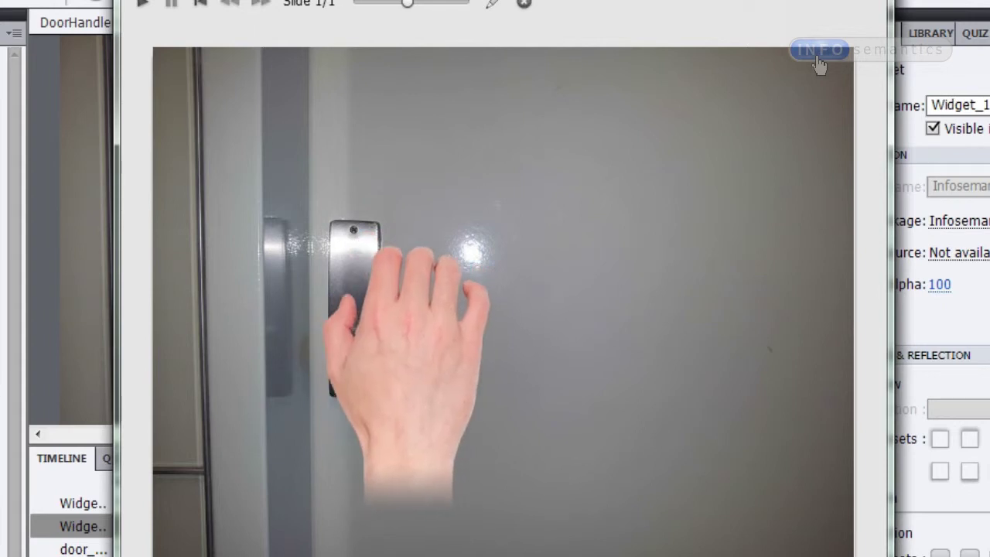
pyautogui.click(524, 4)
# Step: Enable sound for the door widget's down cursor and assign the library audio door-handle-open.mp3
pyautogui.doubleClick(640, 352)
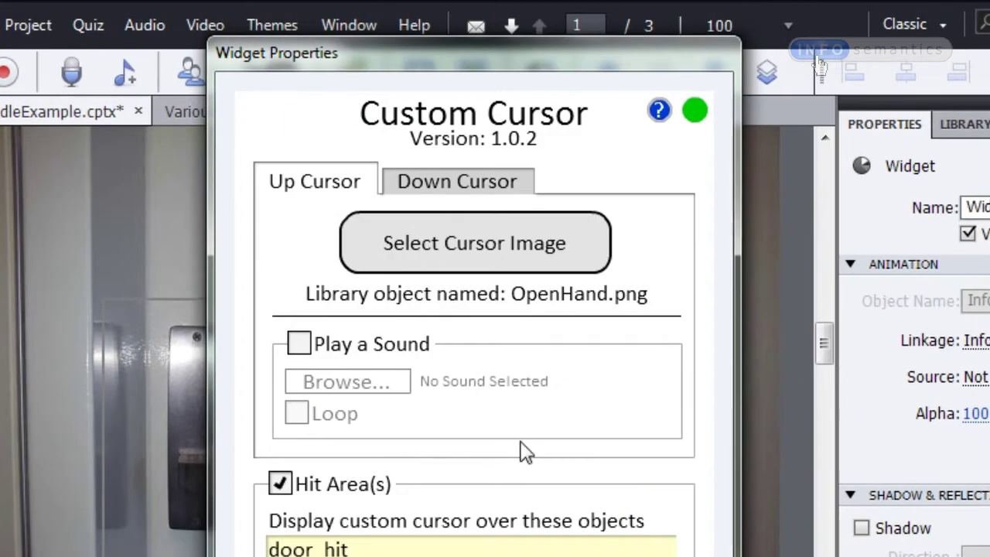
pyautogui.click(470, 184)
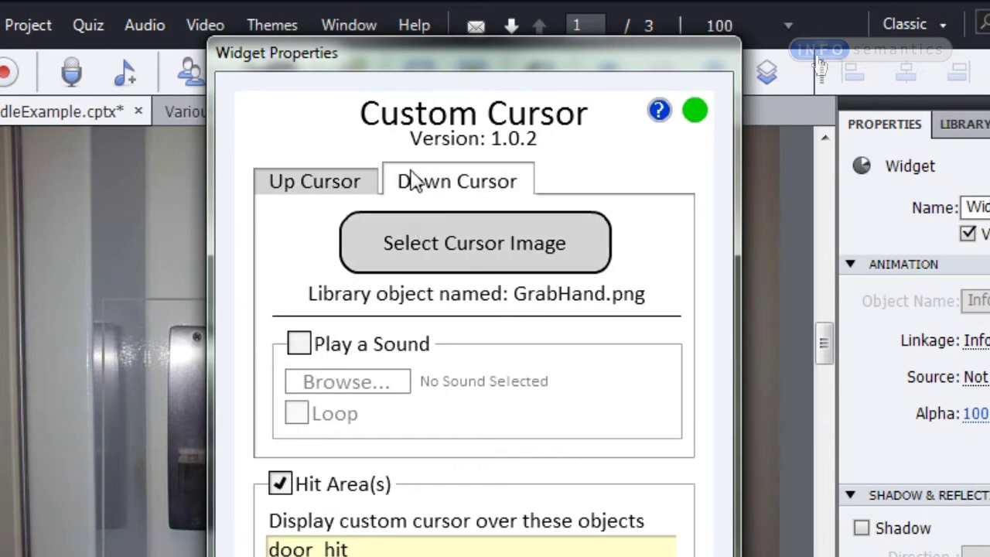
pyautogui.click(346, 349)
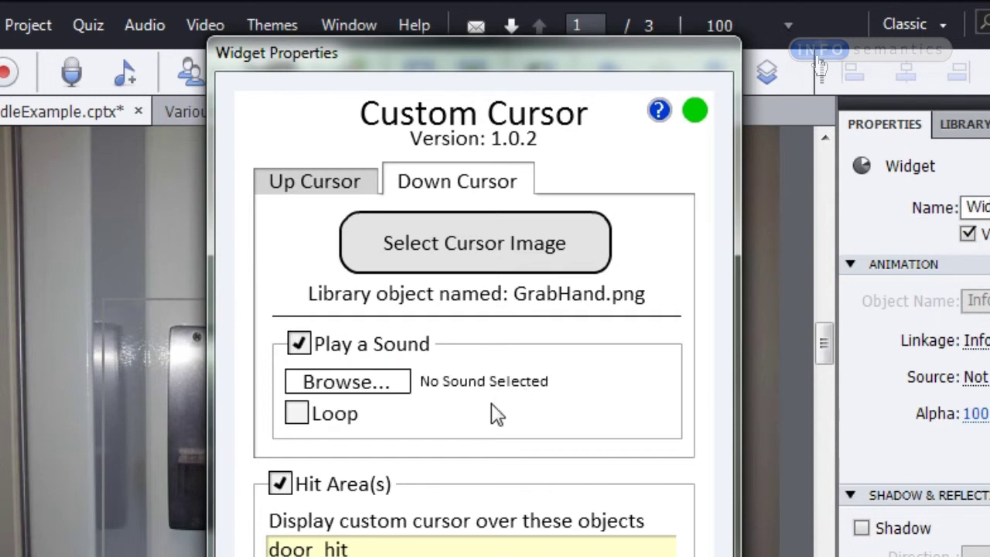
pyautogui.click(390, 384)
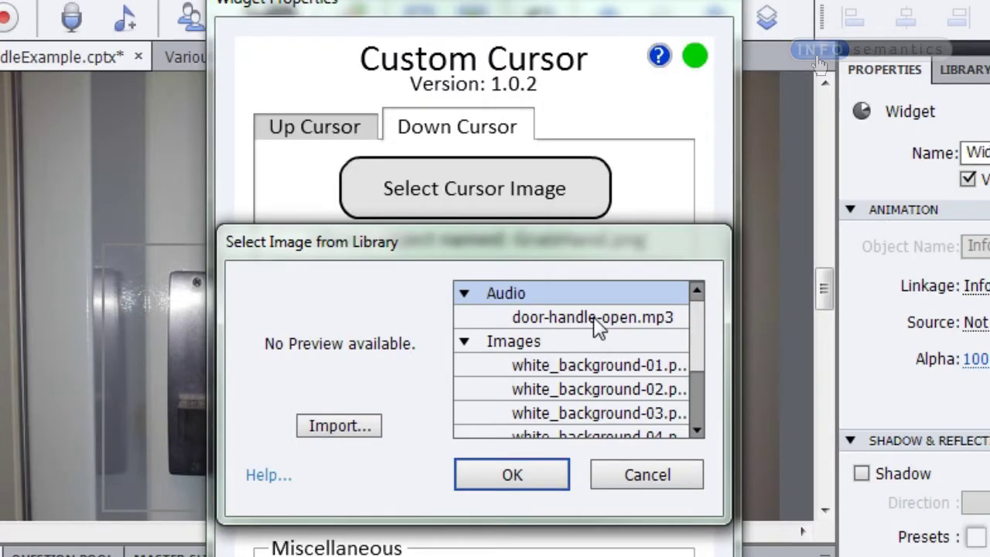
pyautogui.click(593, 317)
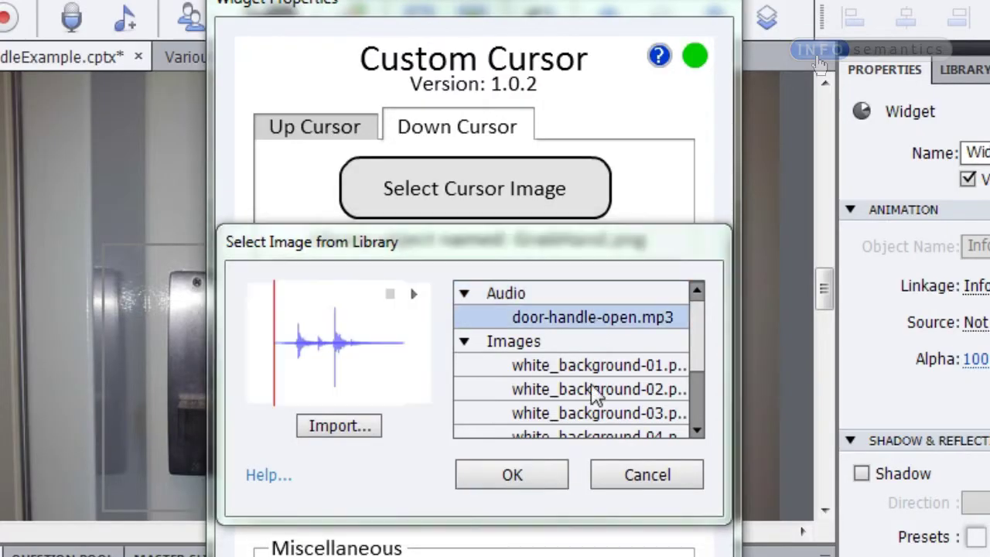
pyautogui.click(545, 478)
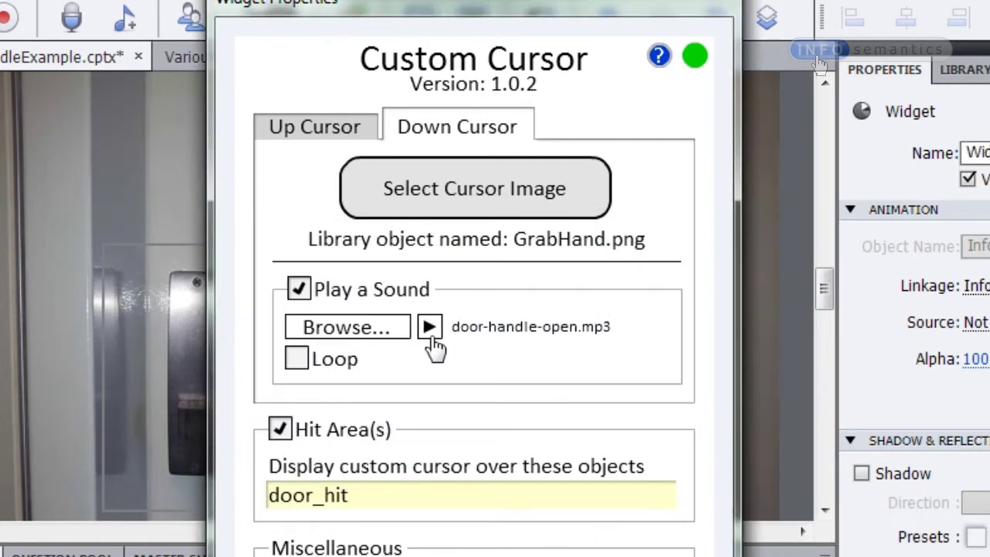
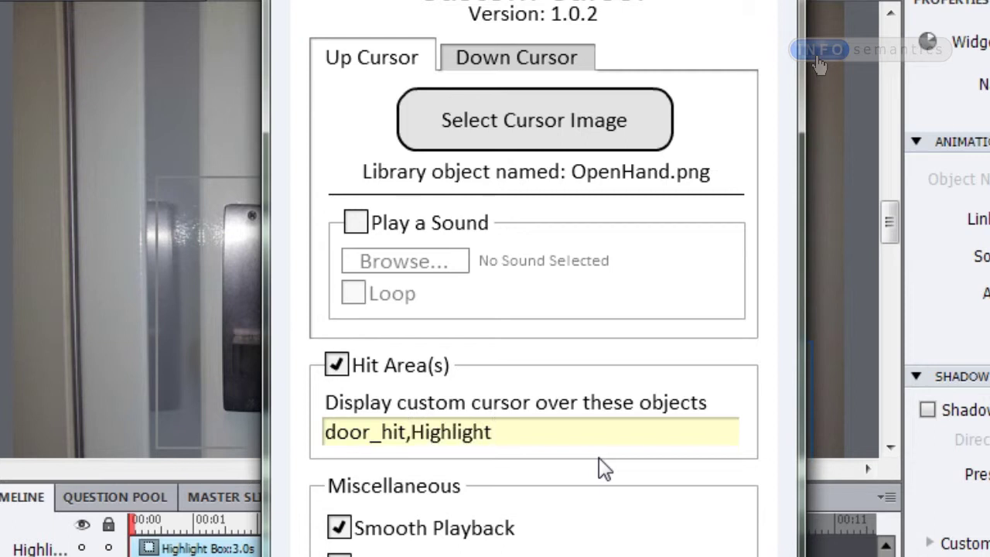
# Step: Delete characters from the end of the widget's hit area list "door_hit,Highlight" and preview the door project
pyautogui.press('BackSpace')
pyautogui.press('BackSpace')
pyautogui.press('BackSpace')
pyautogui.press('BackSpace')
pyautogui.press('BackSpace')
pyautogui.press('BackSpace')
pyautogui.press('BackSpace')
pyautogui.press('BackSpace')
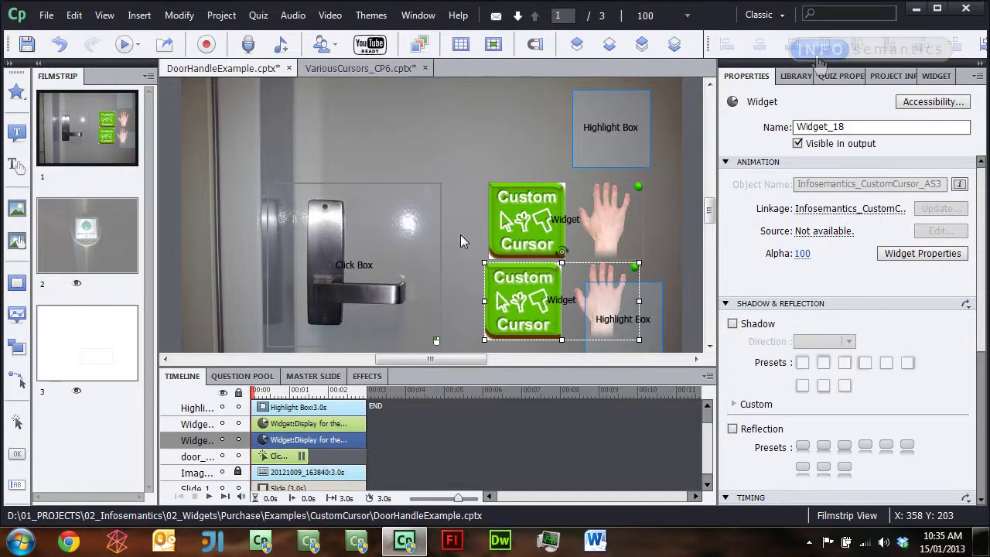
pyautogui.press('F12')
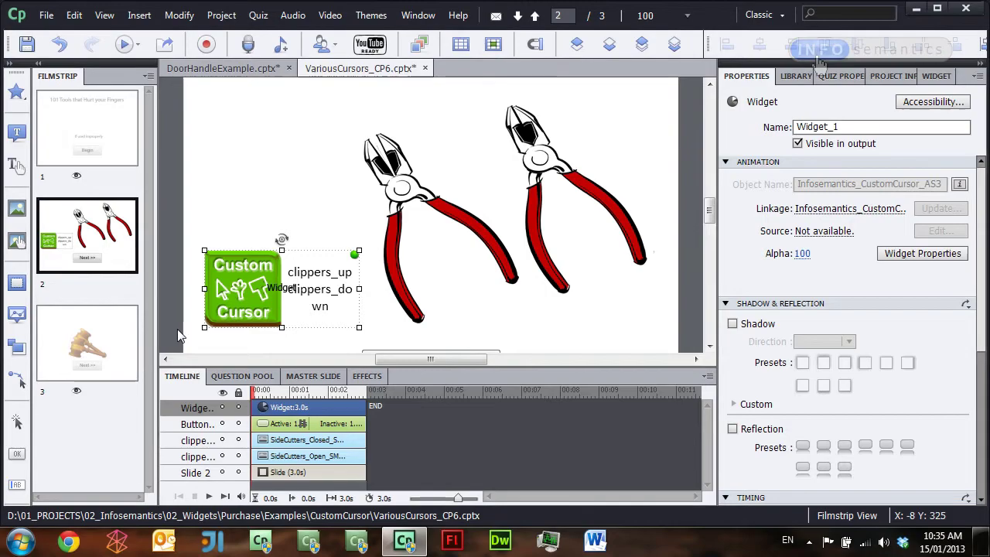
# Step: Examine the gavel images on slide 3 of VariousCursors_CP6.cptx and how they are named
pyautogui.click(75, 396)
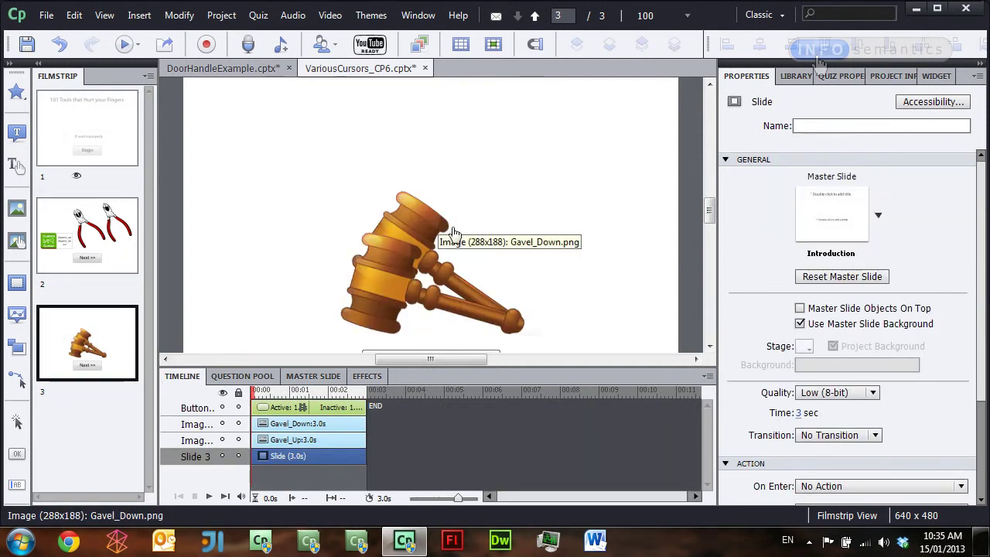
pyautogui.click(444, 240)
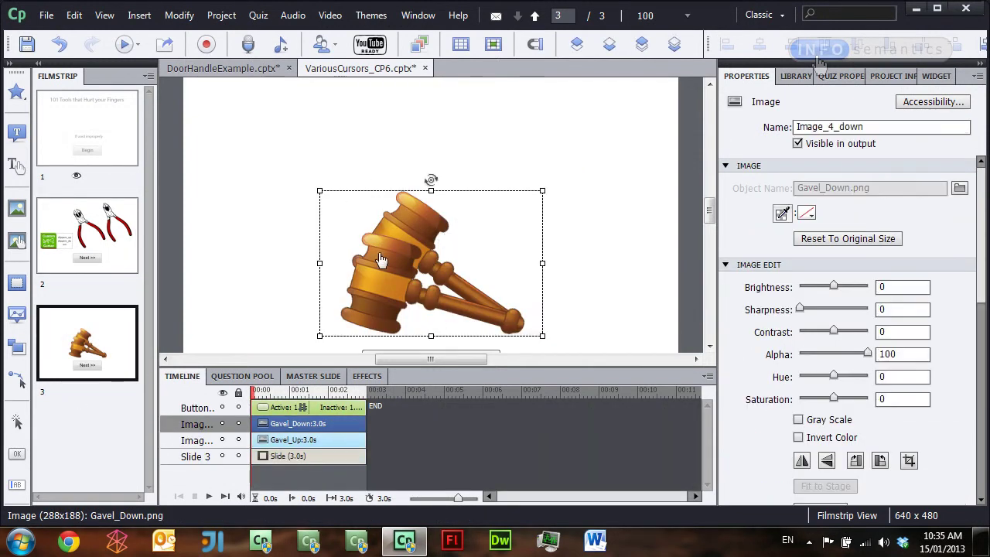
pyautogui.click(239, 246)
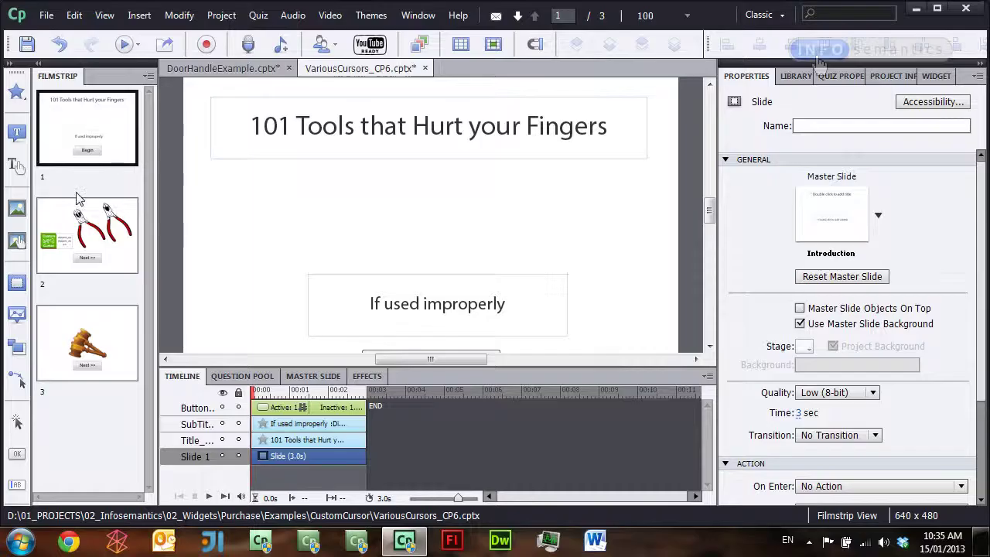
# Step: Move the Custom Cursor widget from slide 2 to slide 1, placing it between title and subtitle at about X 213, Y 129
pyautogui.click(127, 226)
pyautogui.click(244, 294)
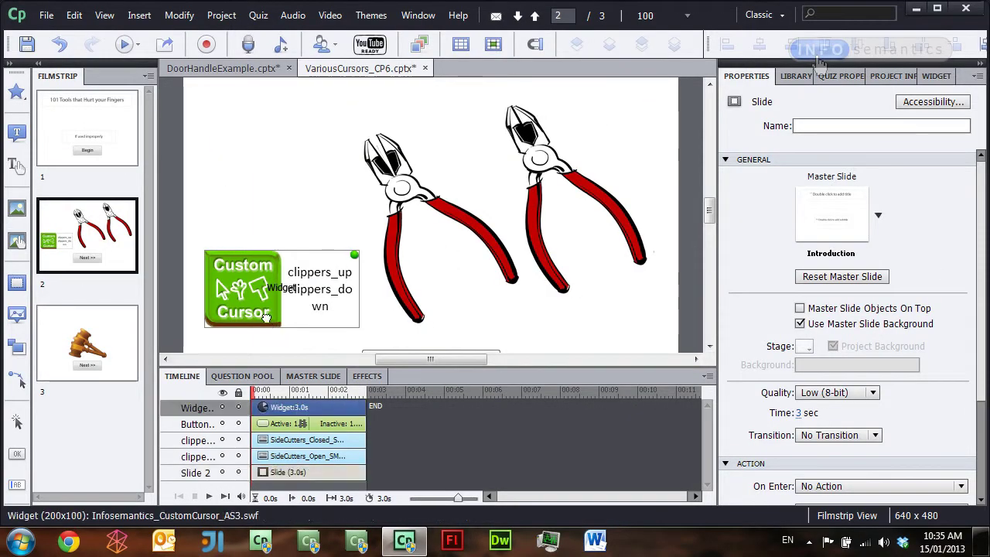
pyautogui.press('Delete')
pyautogui.click(79, 137)
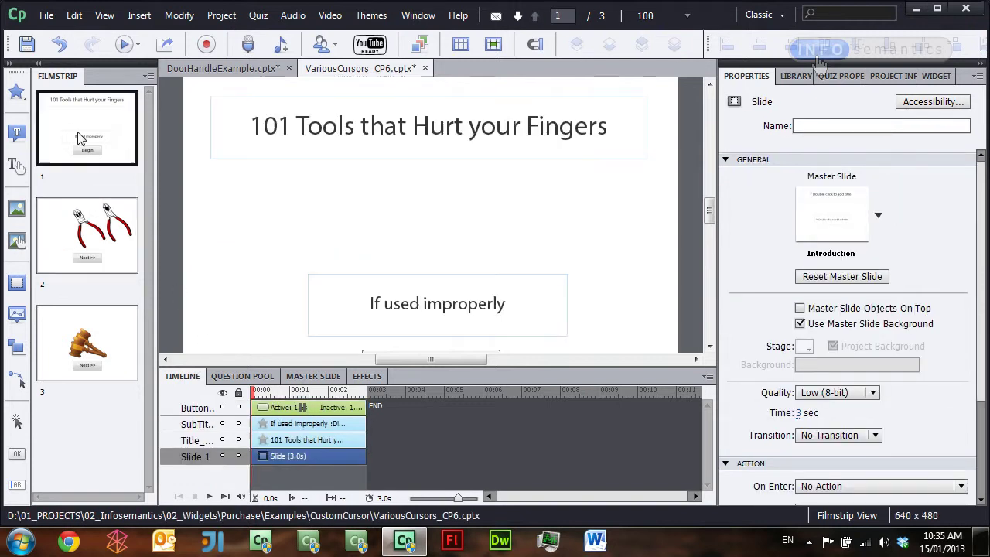
pyautogui.hotkey('ctrl', 'v')
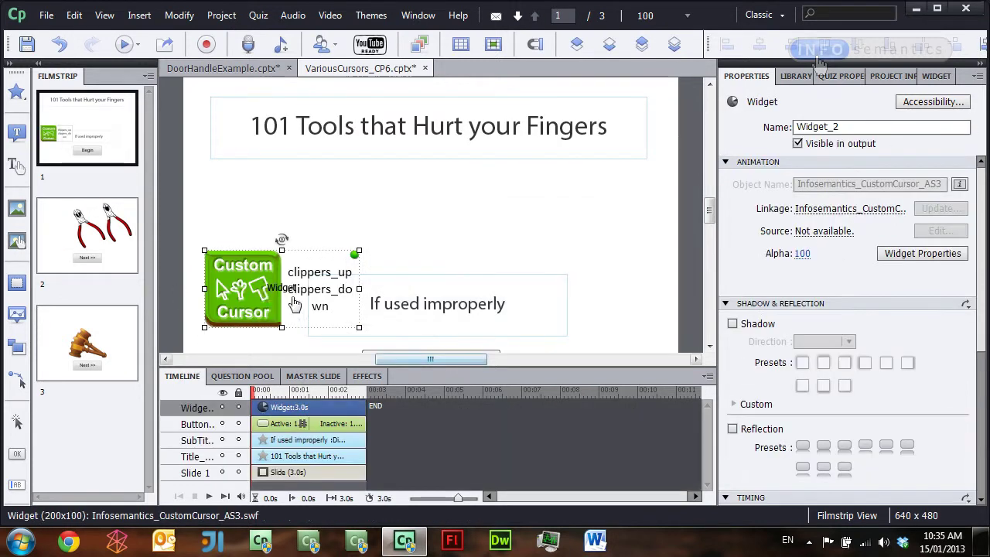
pyautogui.moveTo(409, 213); pyautogui.dragTo(409, 214)
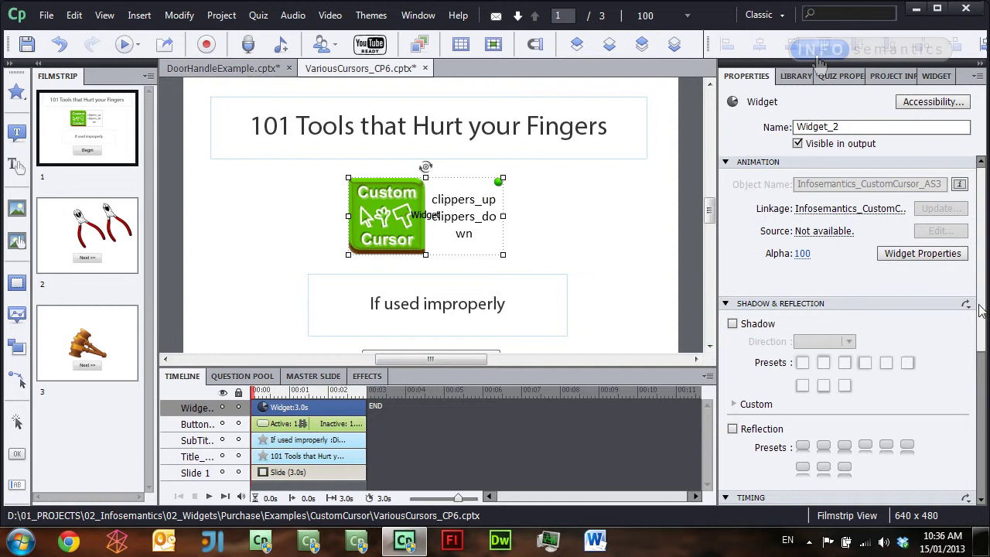
# Step: Set the slide 1 widget to display for the rest of the project and check it on slides 2 and 3
pyautogui.scroll(-5, 980, 309)
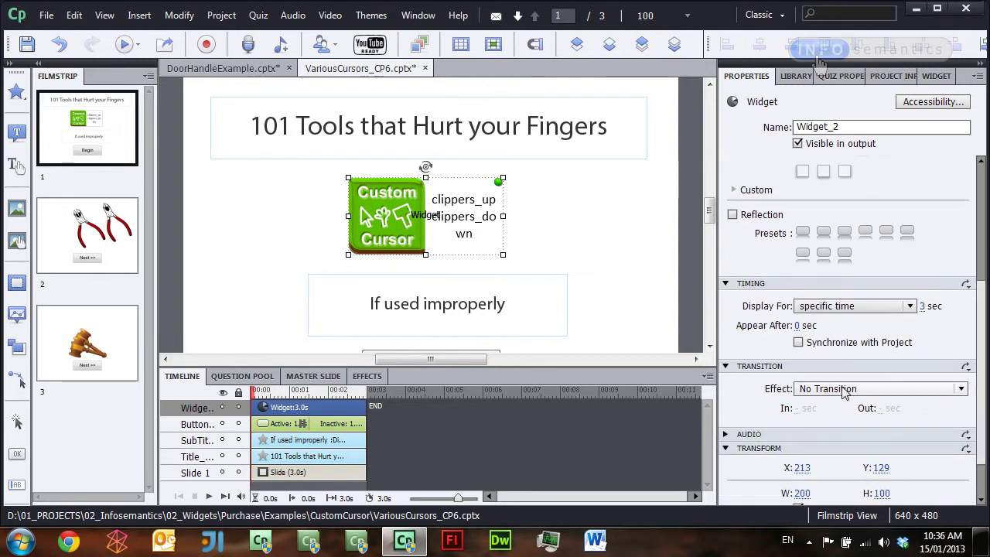
pyautogui.click(845, 310)
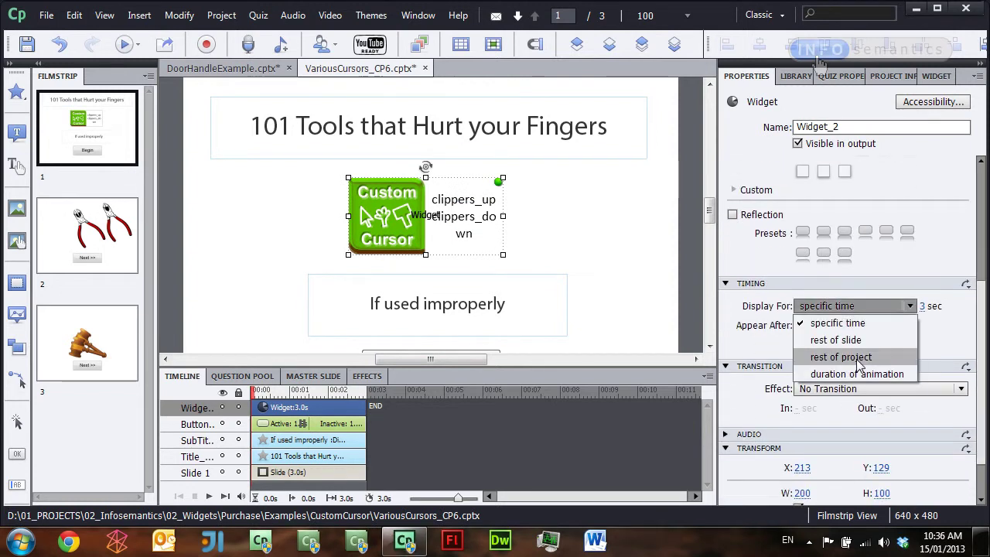
pyautogui.click(850, 357)
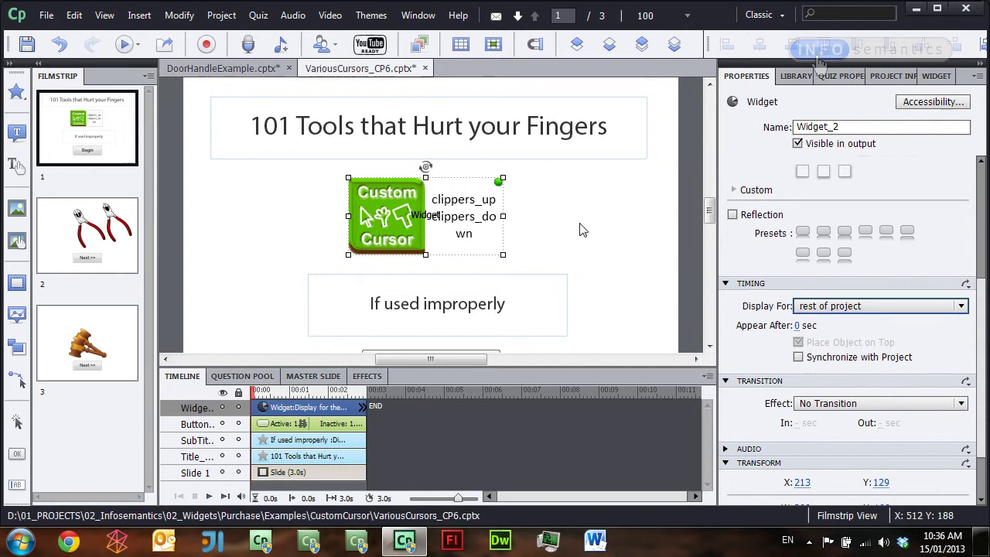
pyautogui.click(130, 255)
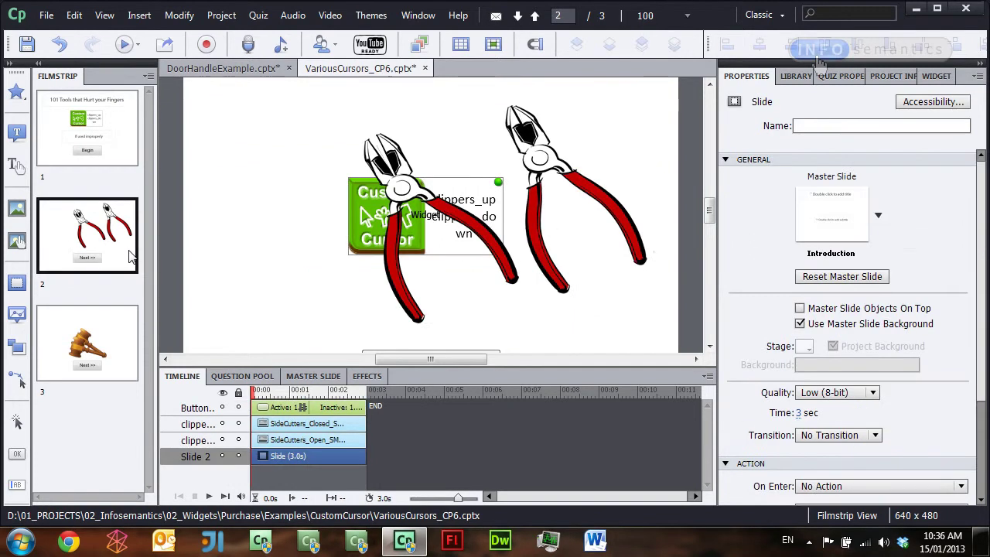
pyautogui.press('Down')
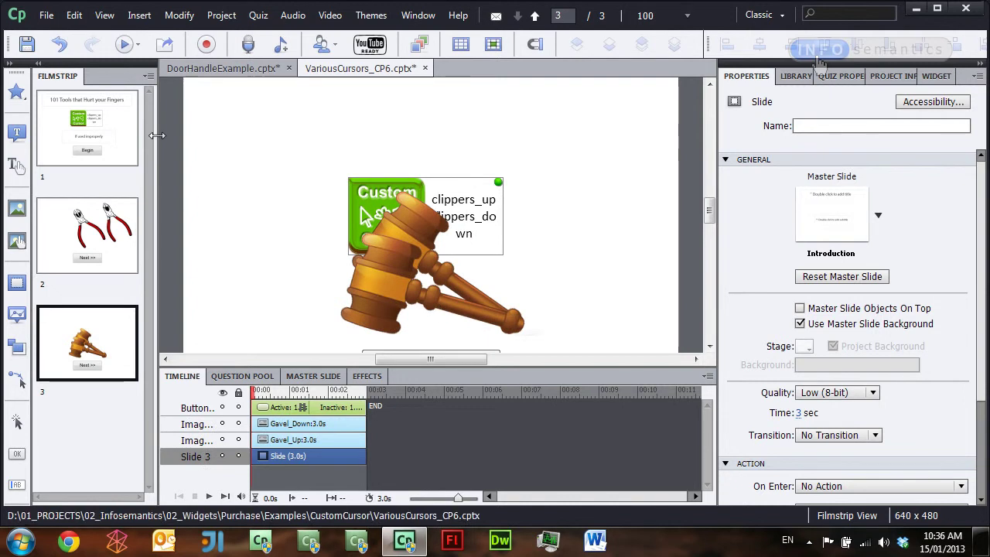
pyautogui.click(116, 152)
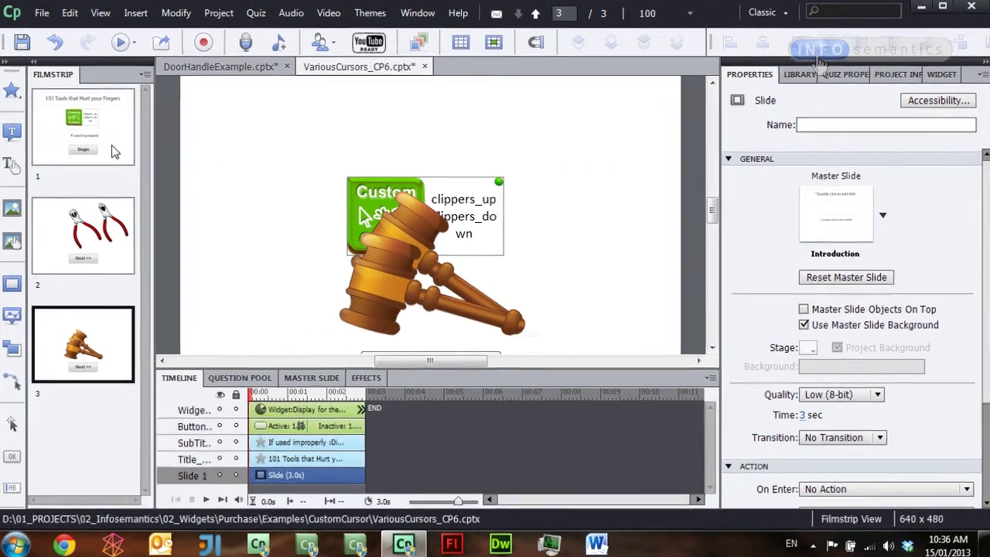
pyautogui.doubleClick(476, 213)
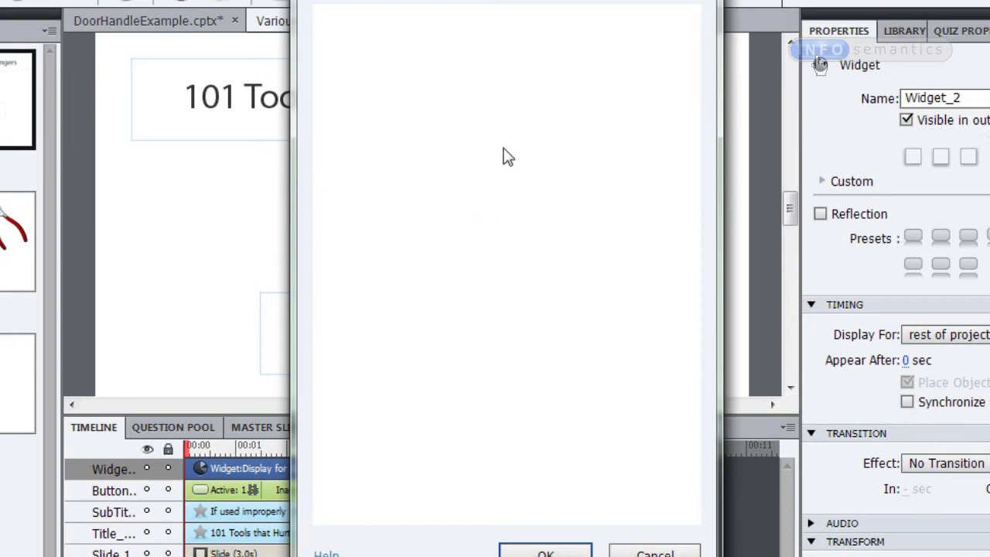
pyautogui.click(526, 128)
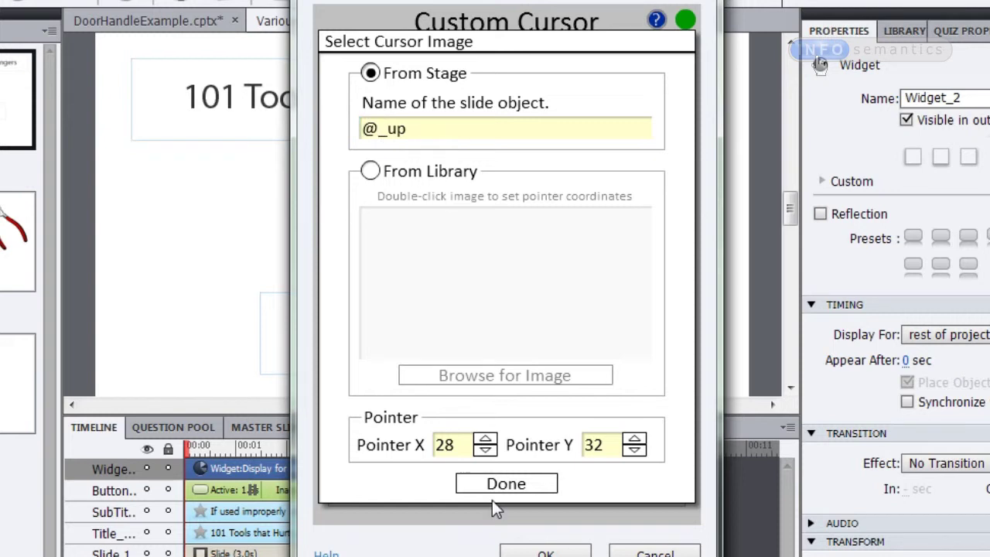
pyautogui.click(524, 483)
pyautogui.click(497, 88)
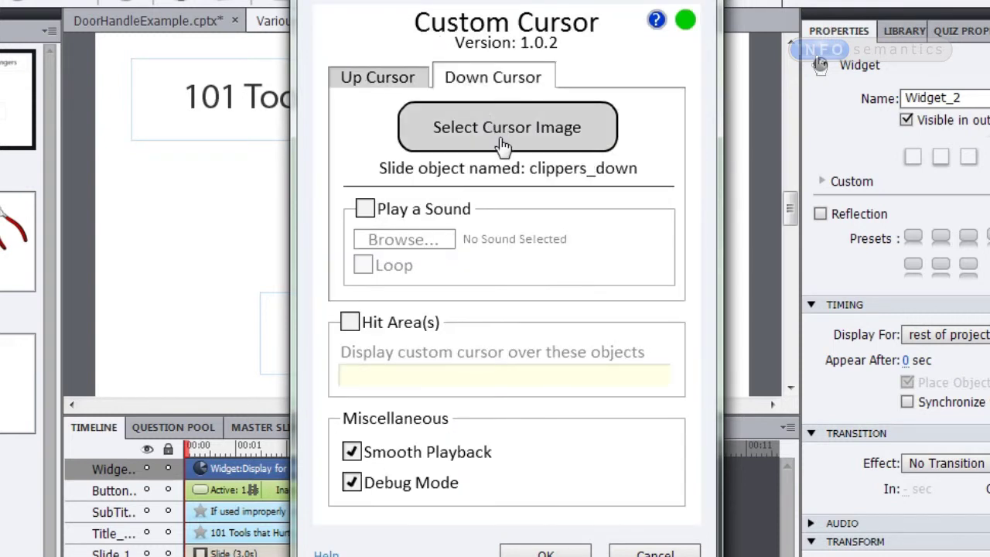
pyautogui.click(506, 128)
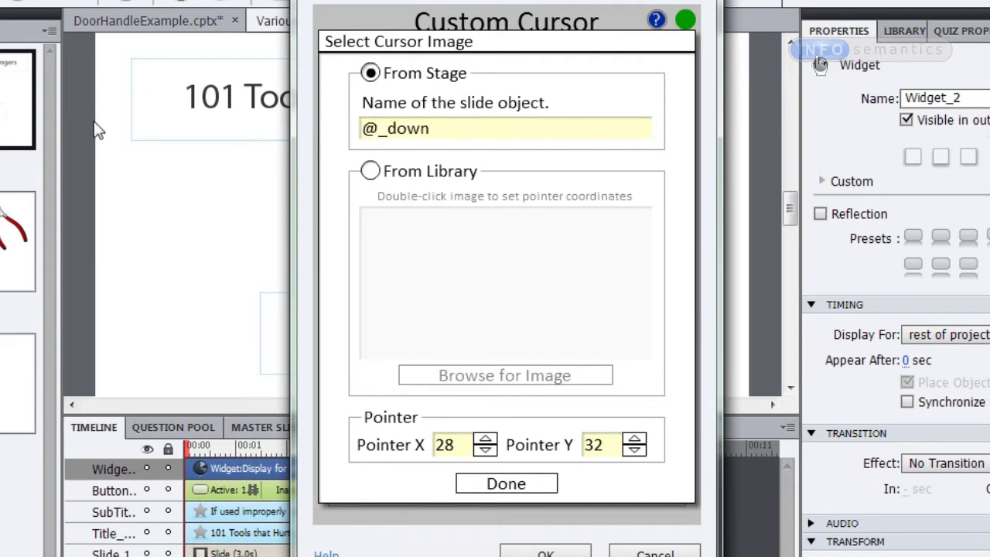
pyautogui.click(536, 484)
pyautogui.click(541, 552)
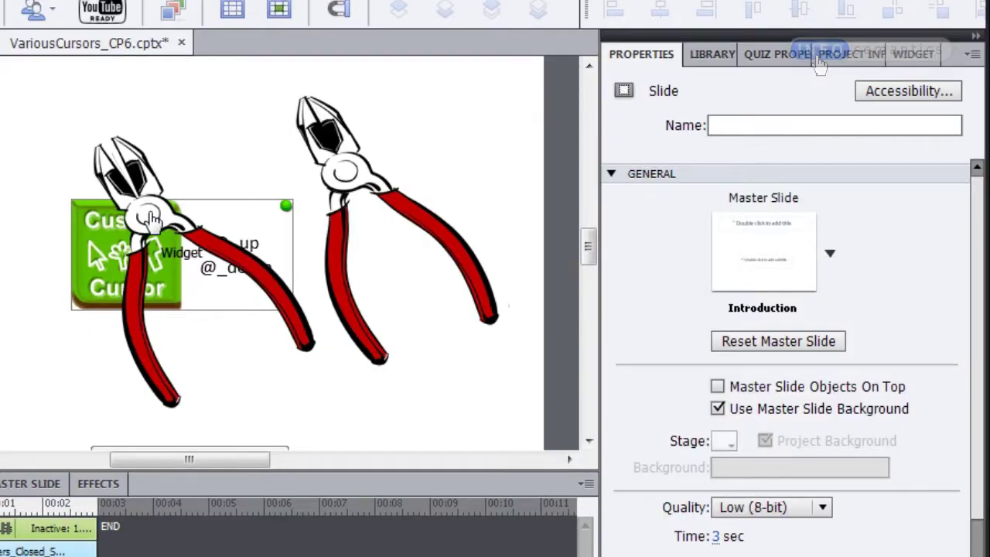
# Step: Check the clippers and gavel images on slides 2 and 3 for the _up and _down name endings
pyautogui.click(153, 218)
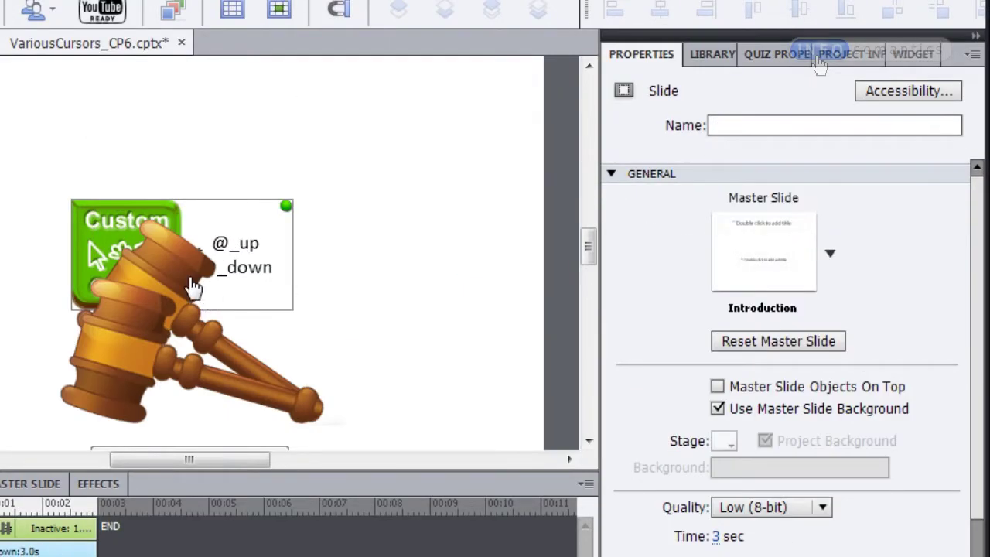
pyautogui.click(191, 283)
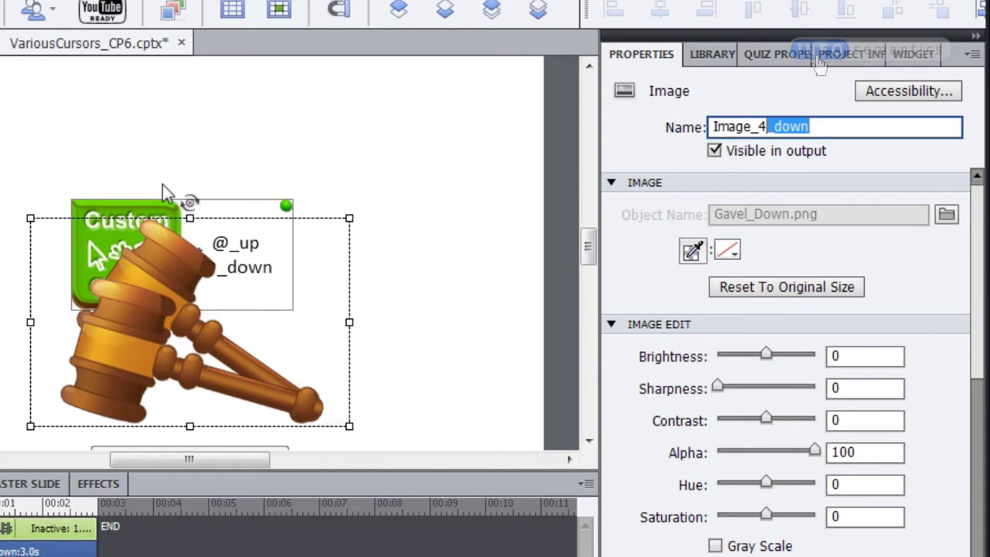
pyautogui.click(2, 212)
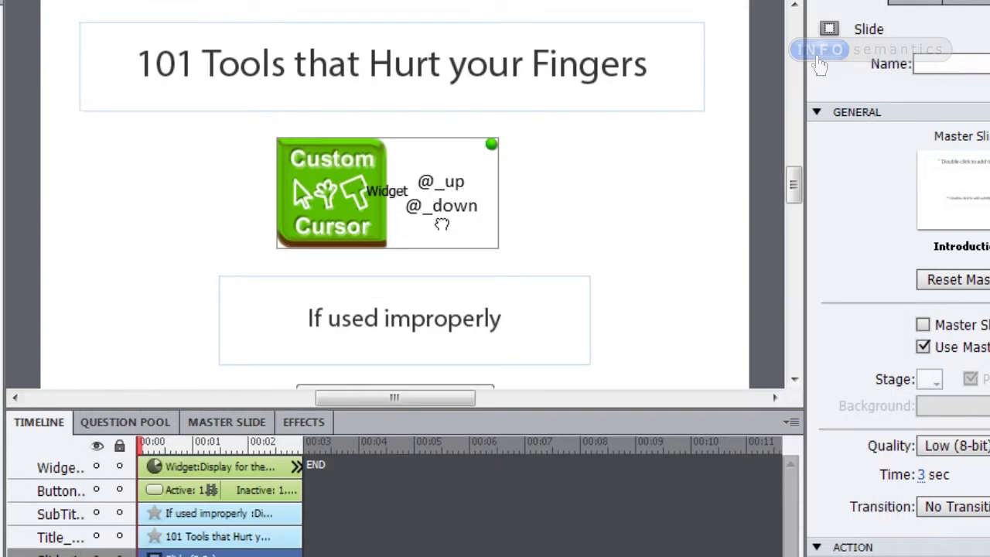
# Step: Review the widget's Debug Mode option, then preview the project and advance from the title slide
pyautogui.doubleClick(441, 232)
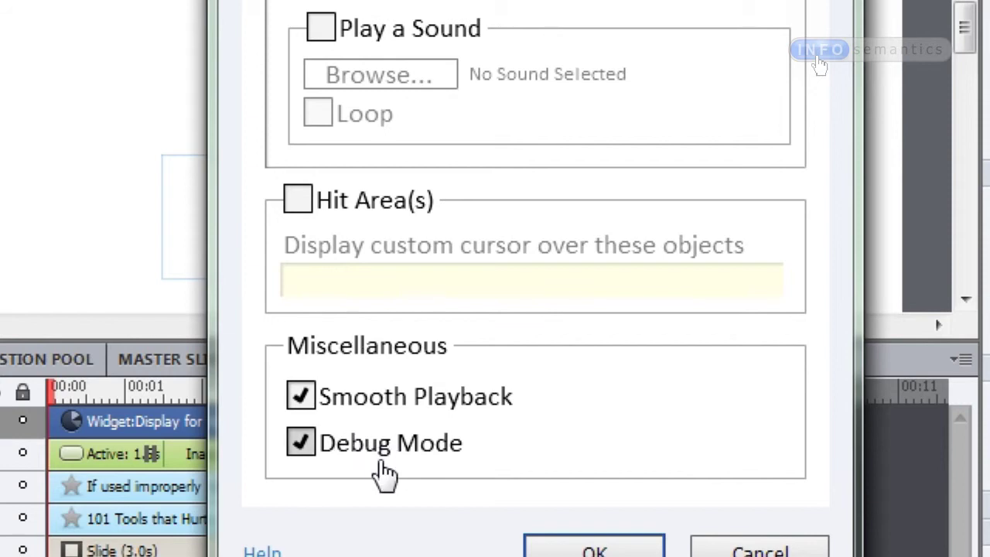
pyautogui.click(597, 550)
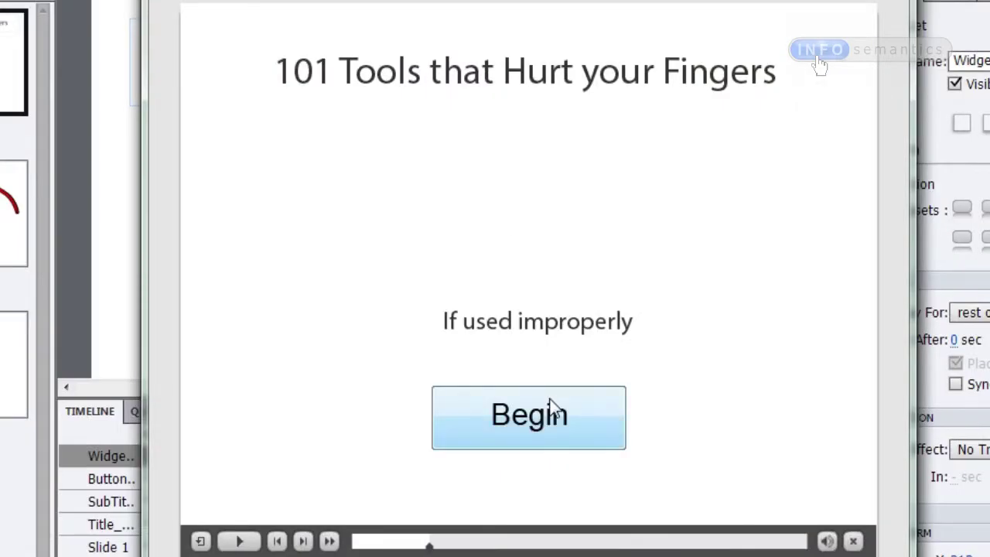
pyautogui.click(552, 431)
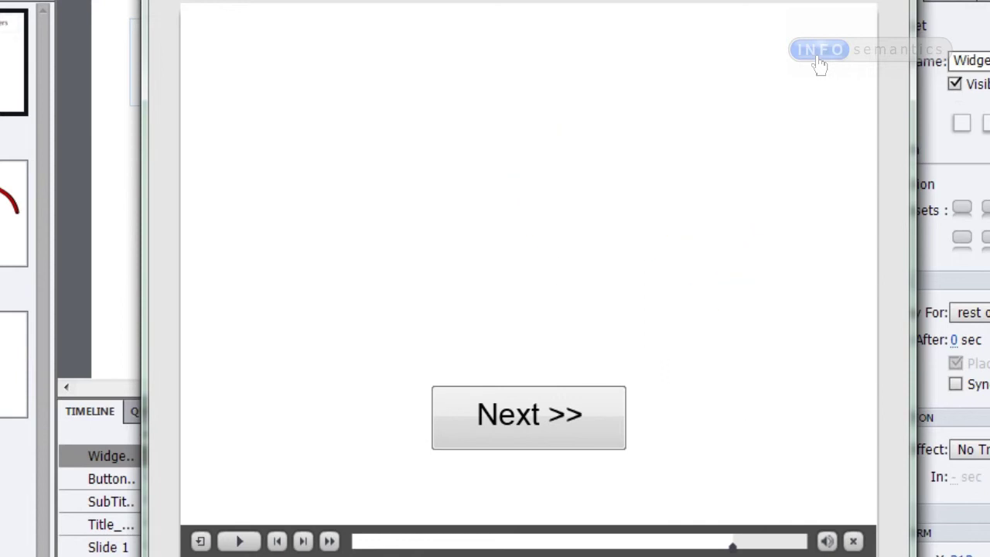
pyautogui.press('Escape')
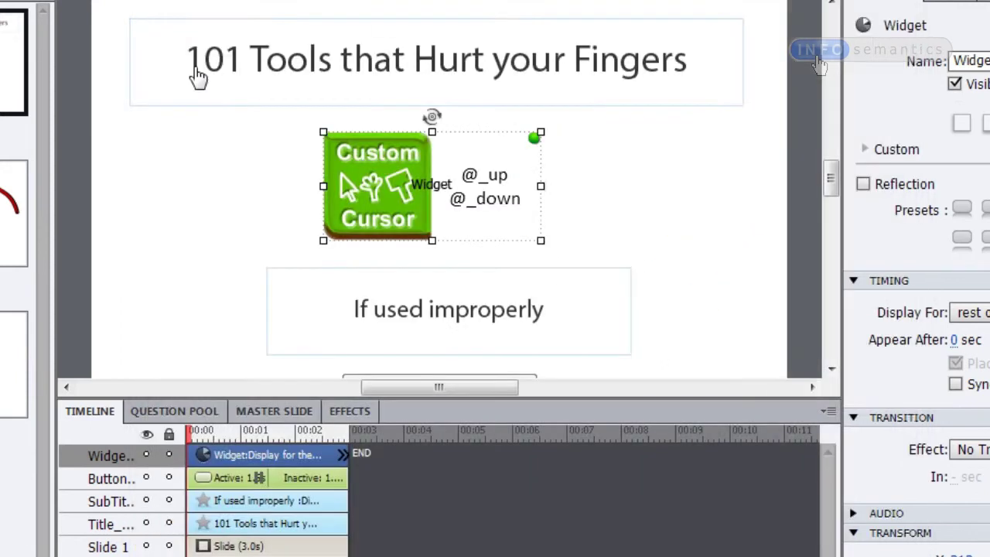
# Step: Open the properties of the Custom Cursor widget on slide 1
pyautogui.doubleClick(493, 194)
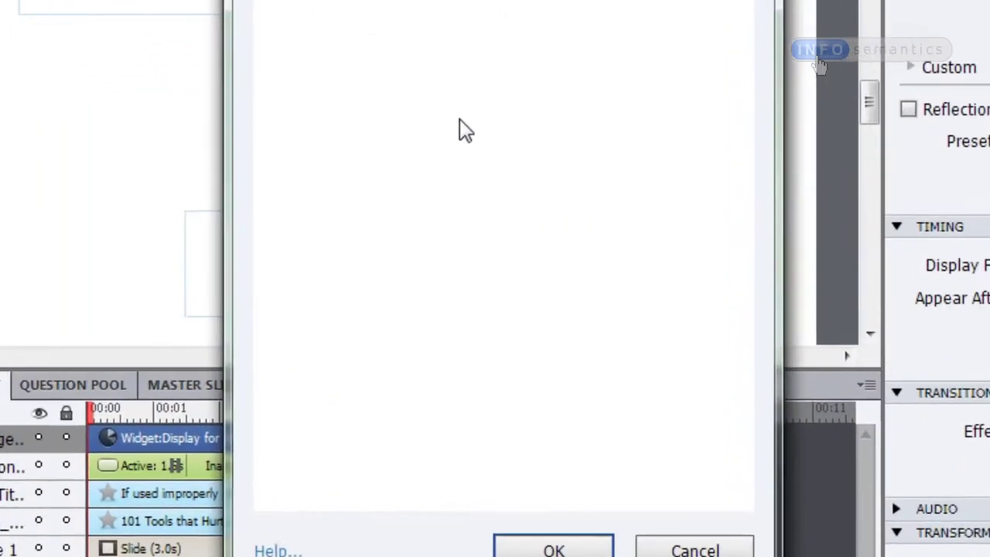